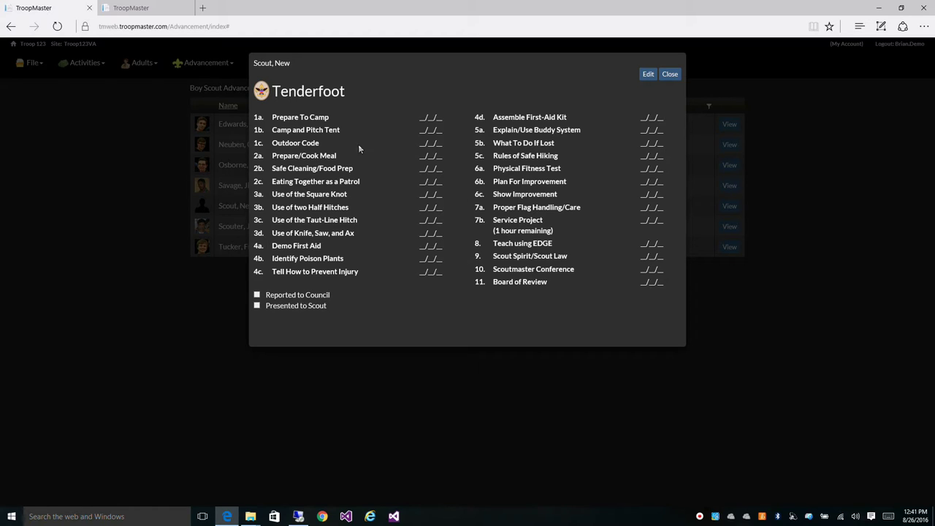
Close the Tenderfoot requirements to return to the scout's rank overview
click(669, 74)
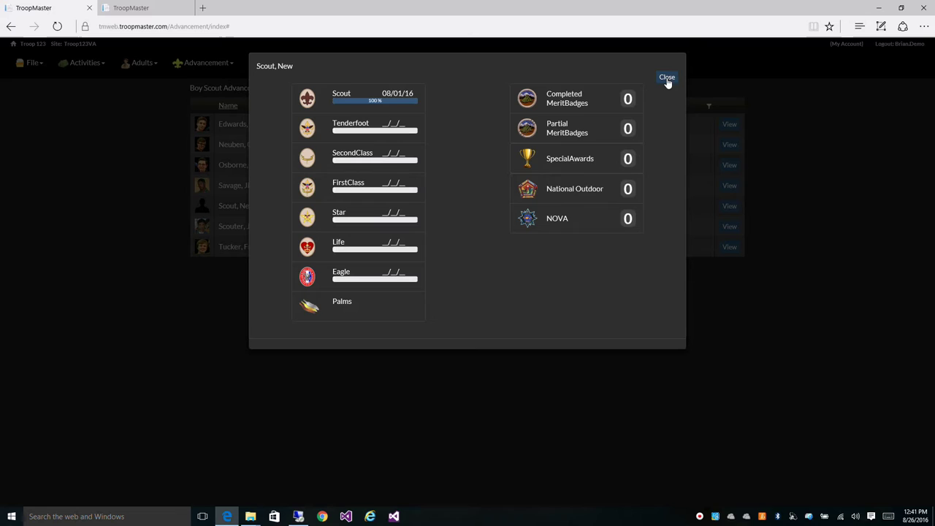
Mark the new scout present at the Camping - Demo activity and save the attendance
click(135, 11)
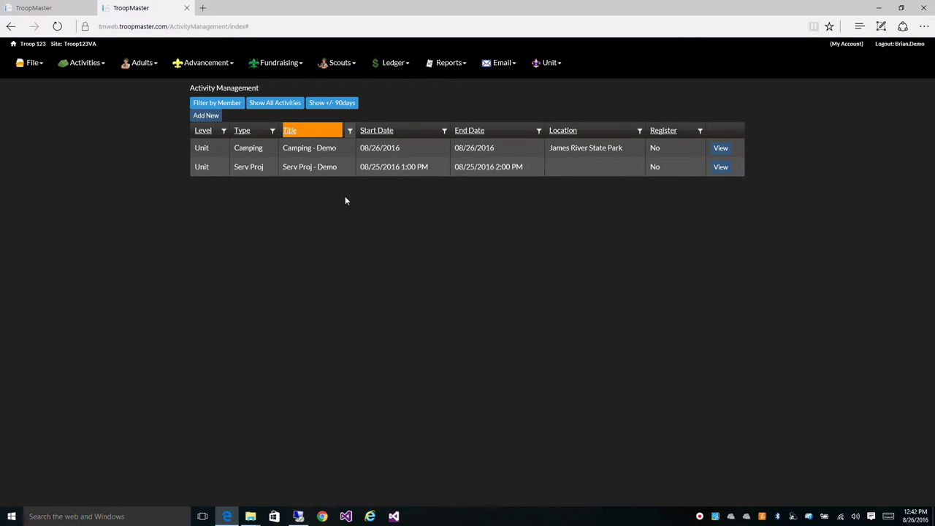
click(721, 149)
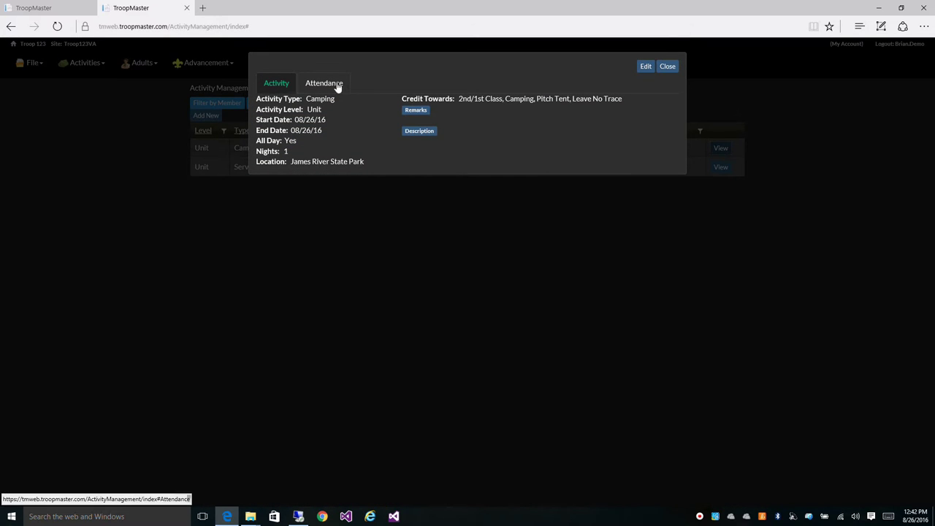
click(642, 70)
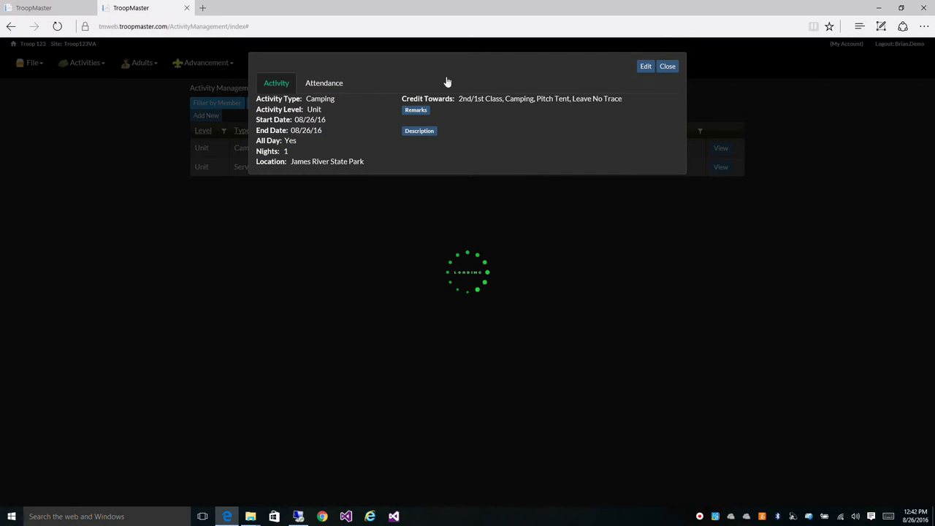
click(325, 83)
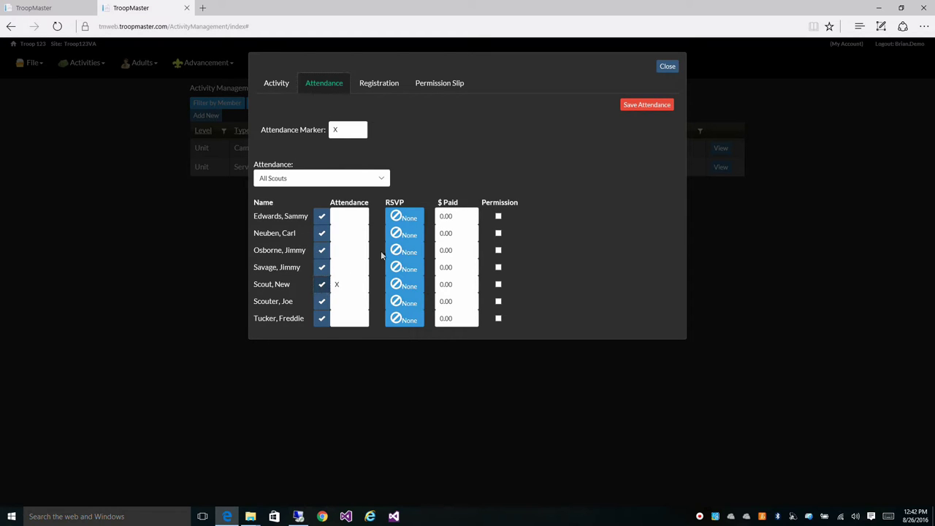
click(628, 105)
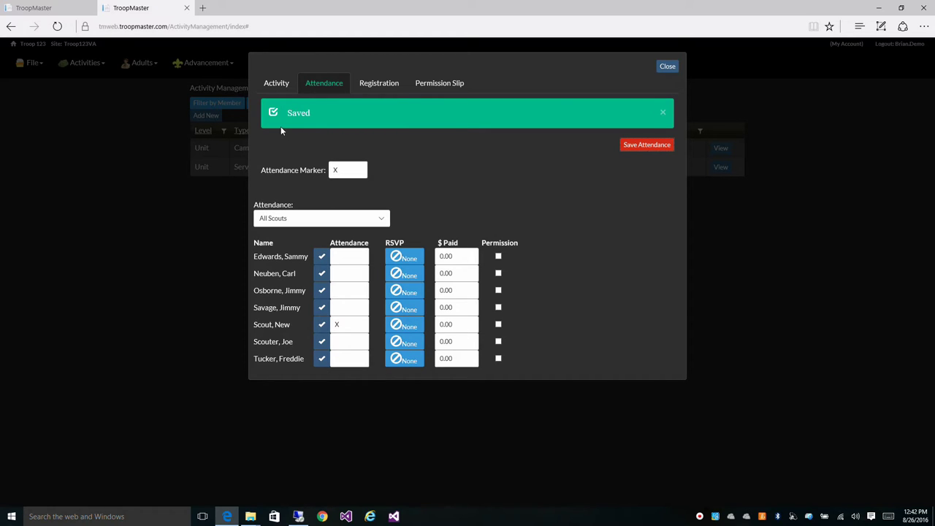
click(278, 88)
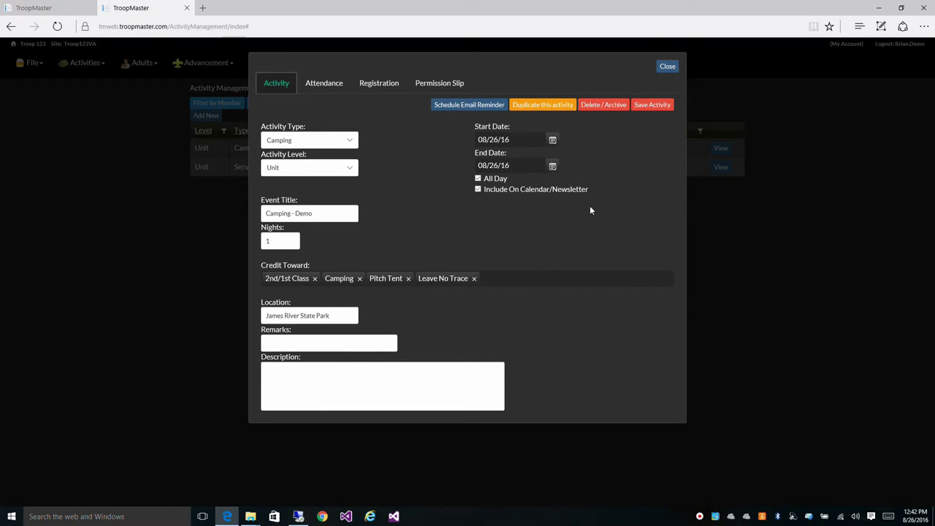
Check the new scout as attending Serv Proj - Demo and save that attendance
click(664, 66)
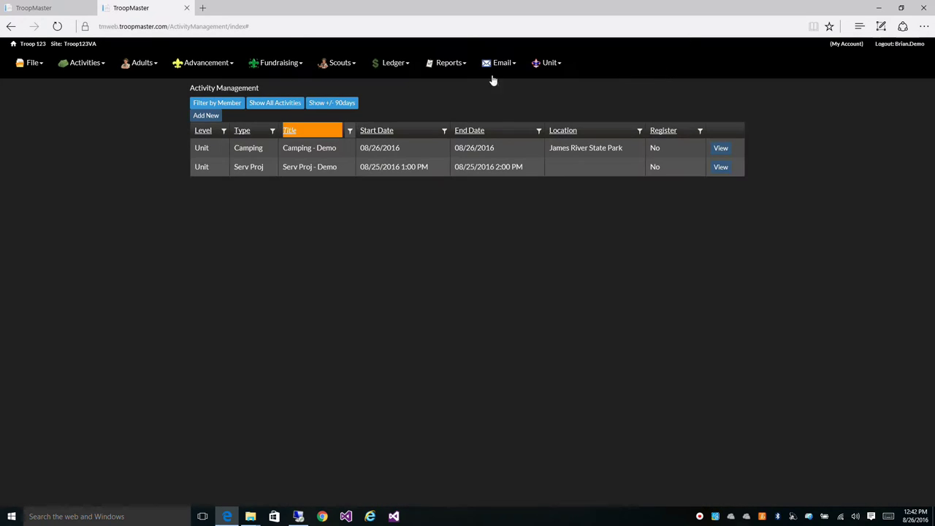
click(720, 168)
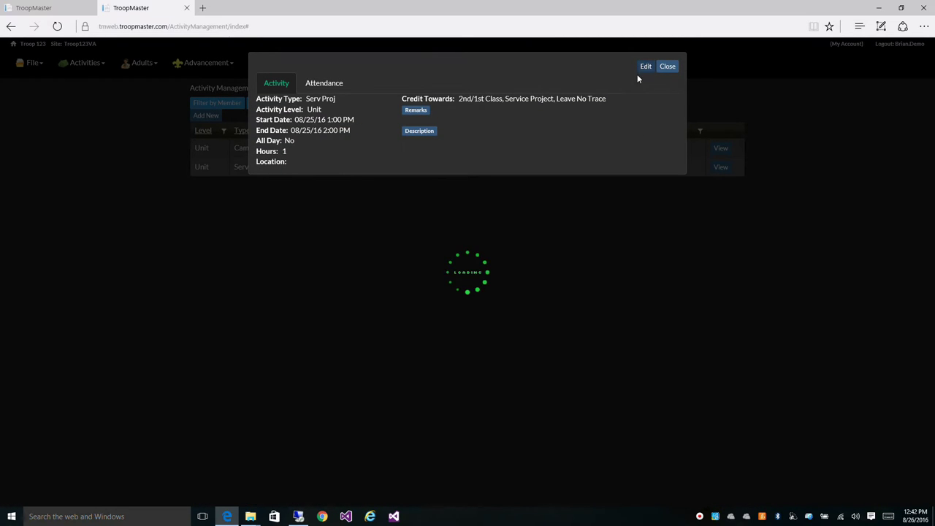
click(645, 67)
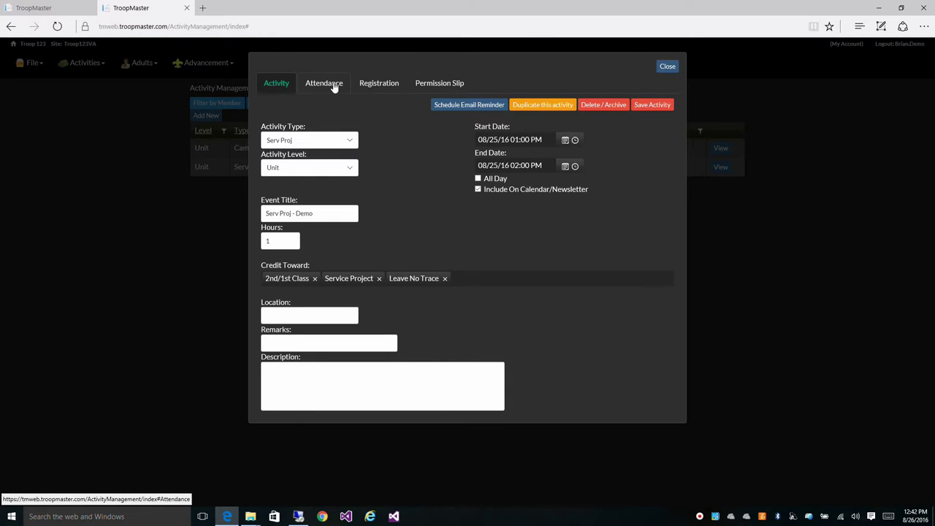
click(333, 85)
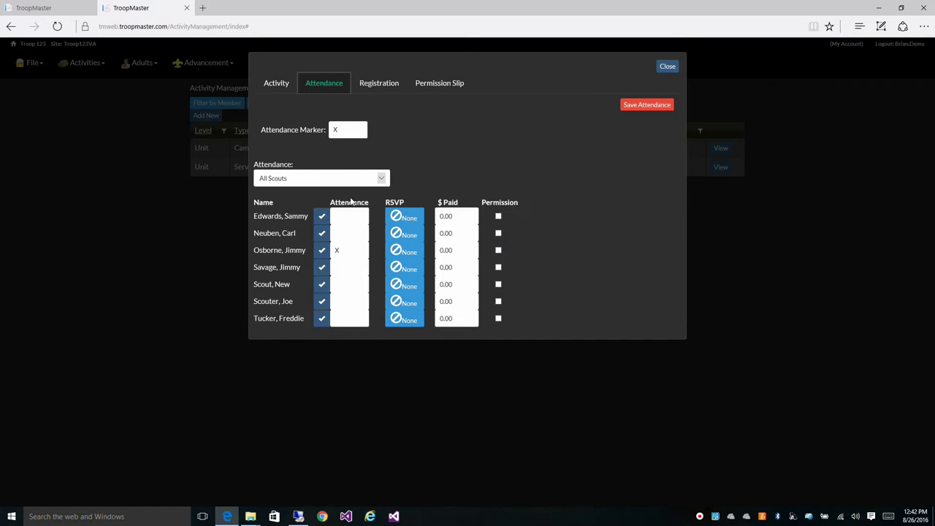
click(321, 287)
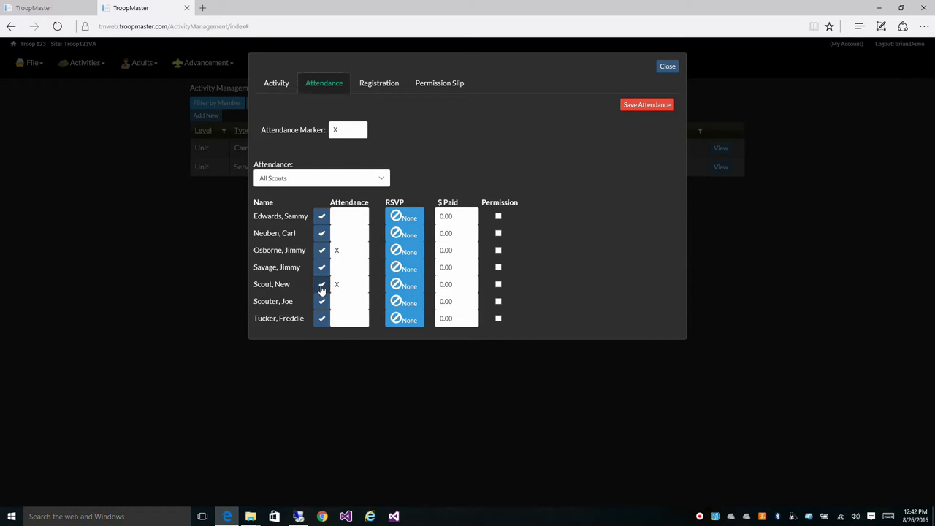
click(632, 108)
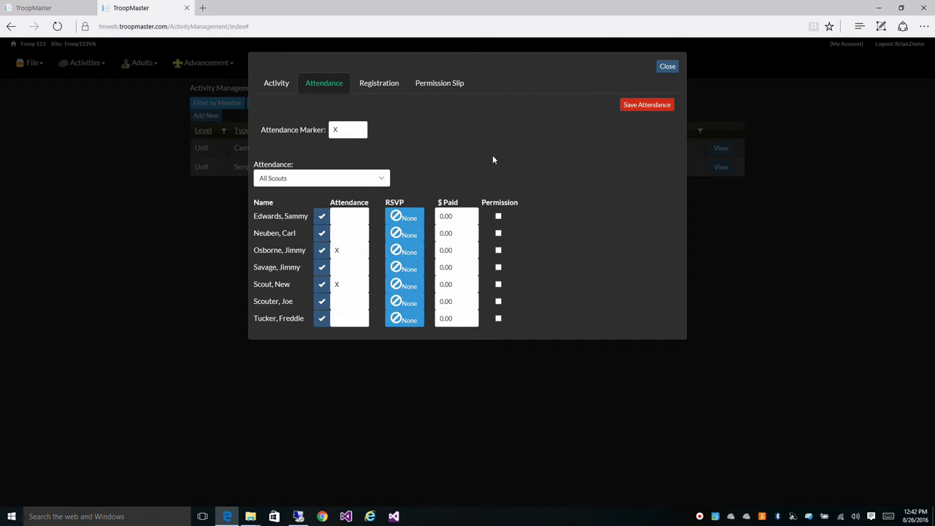
click(666, 67)
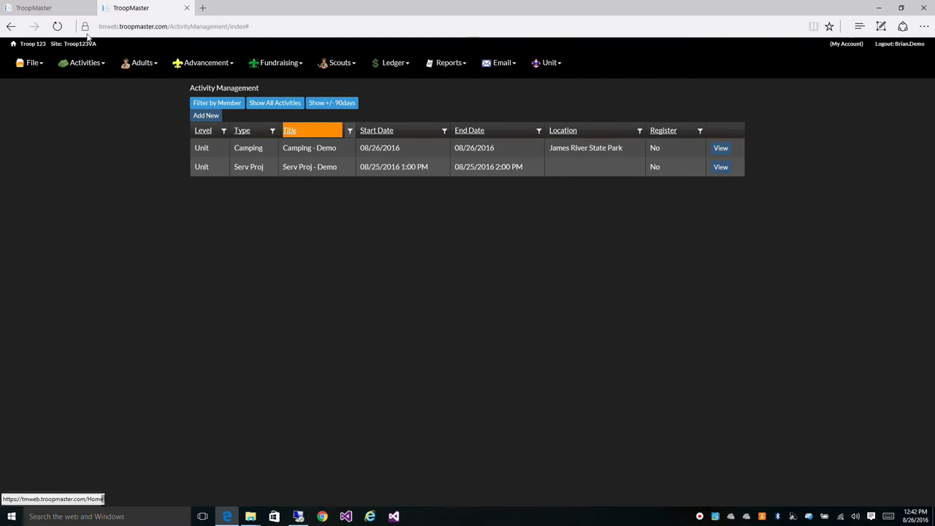
Open the scout's Tenderfoot requirements for editing, now showing the credited camp and service dates
click(63, 10)
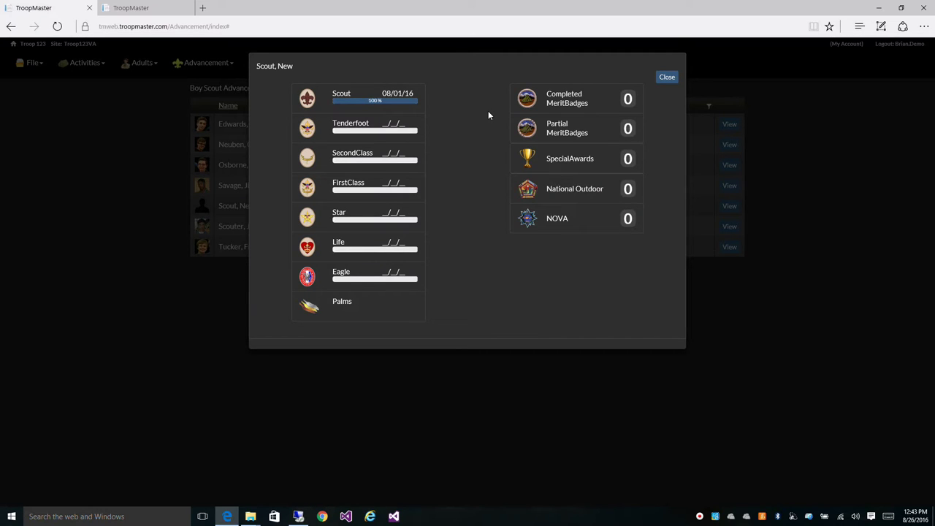
click(375, 129)
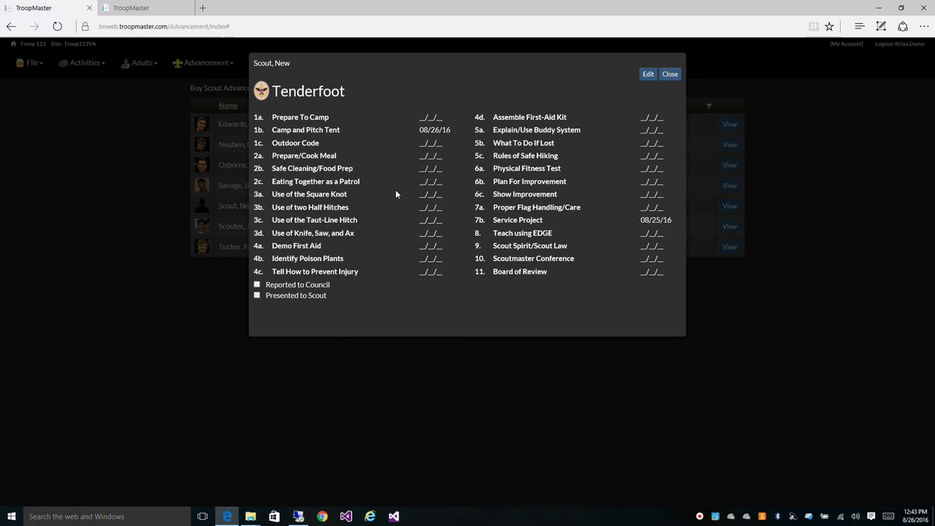
click(646, 79)
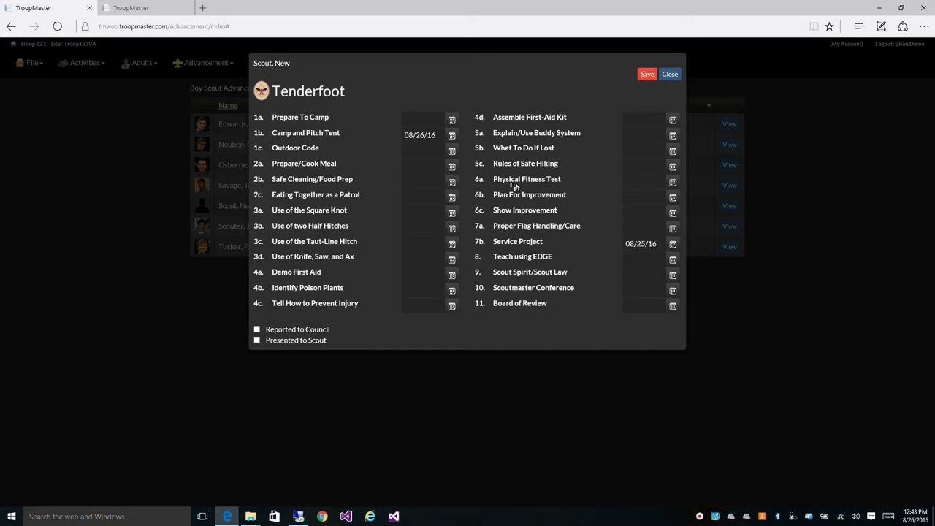
Date 6a Physical Fitness Test 08/01/16 and 6c Show Improvement 08/26/16, then save
click(672, 184)
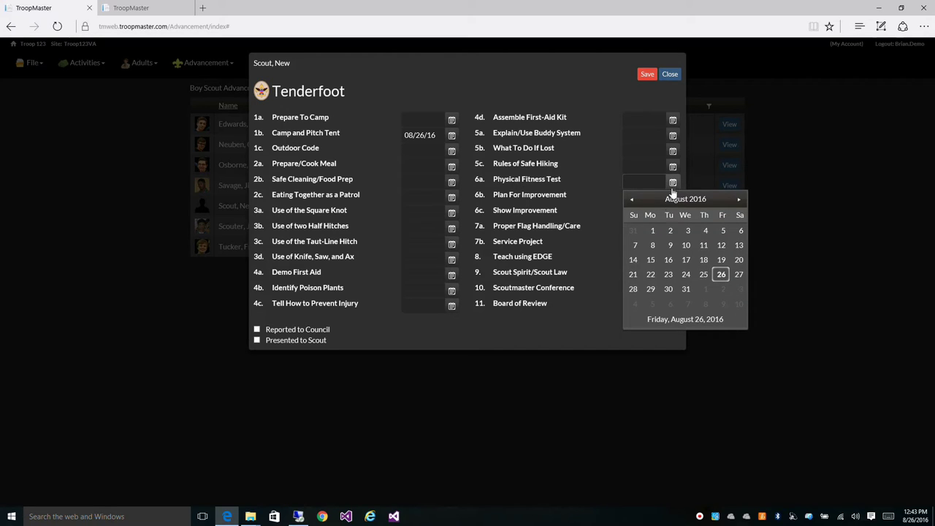
click(652, 230)
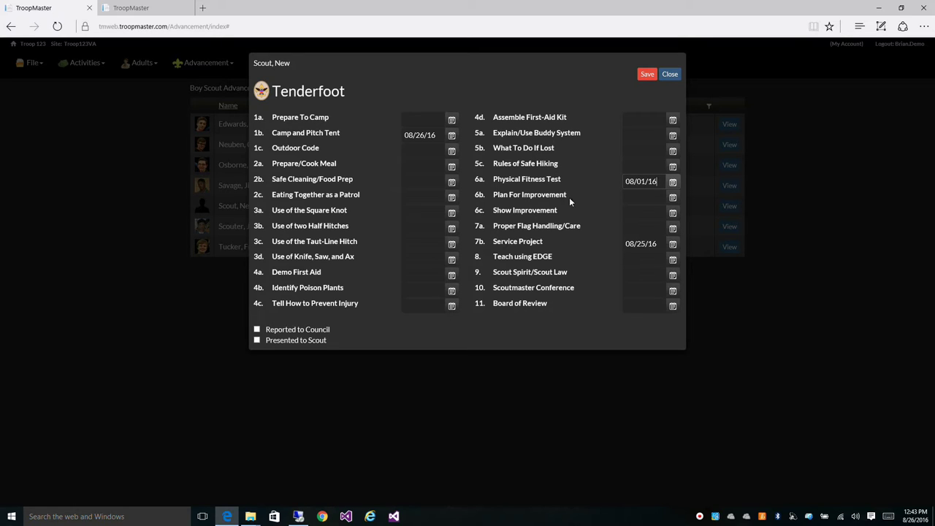
click(672, 213)
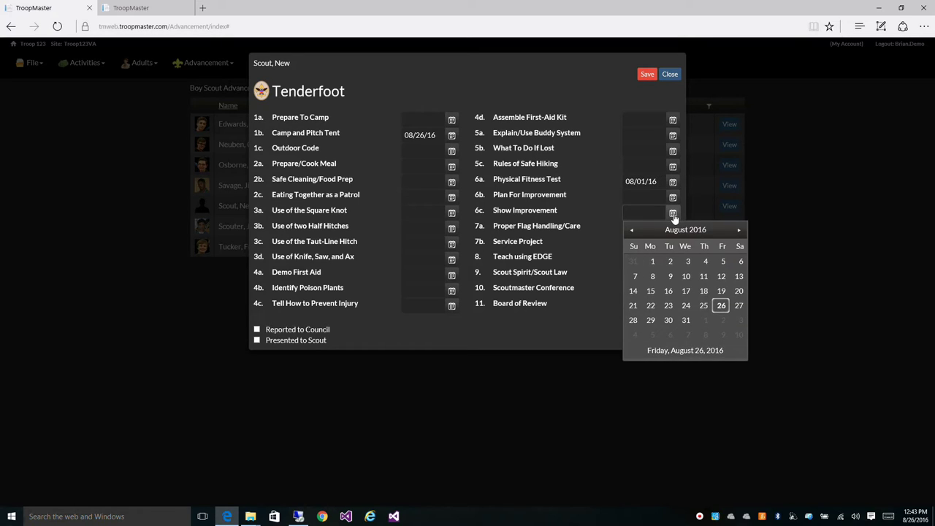
click(720, 305)
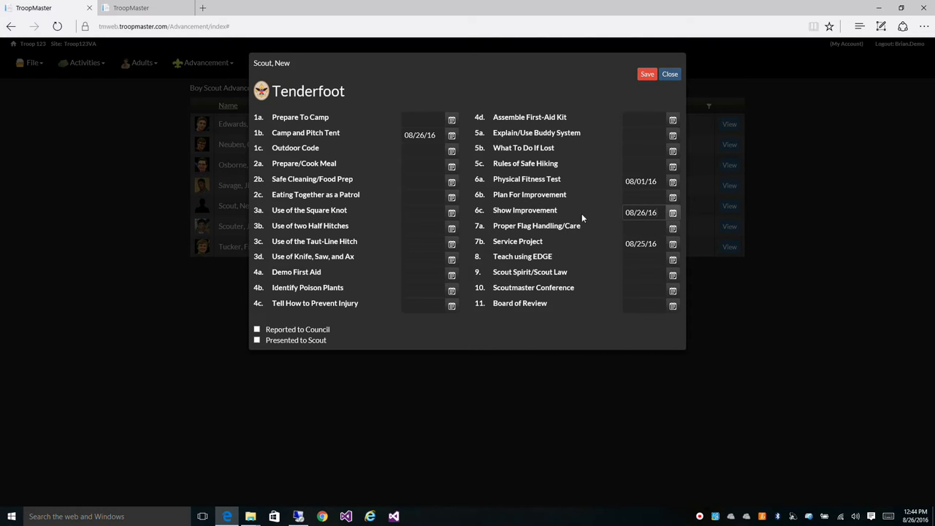
click(646, 75)
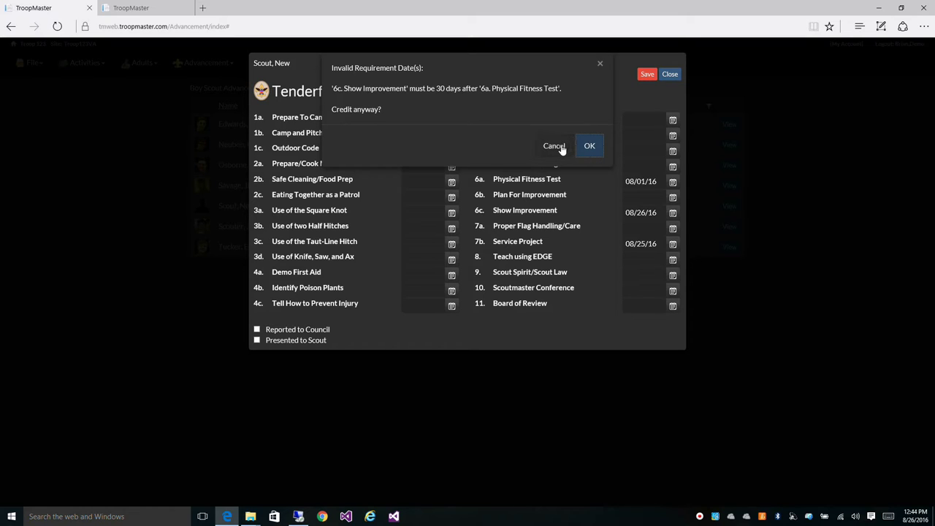
Decline the 30-day warning, change Show Improvement to 09/02/16, and save the Tenderfoot dates
click(560, 147)
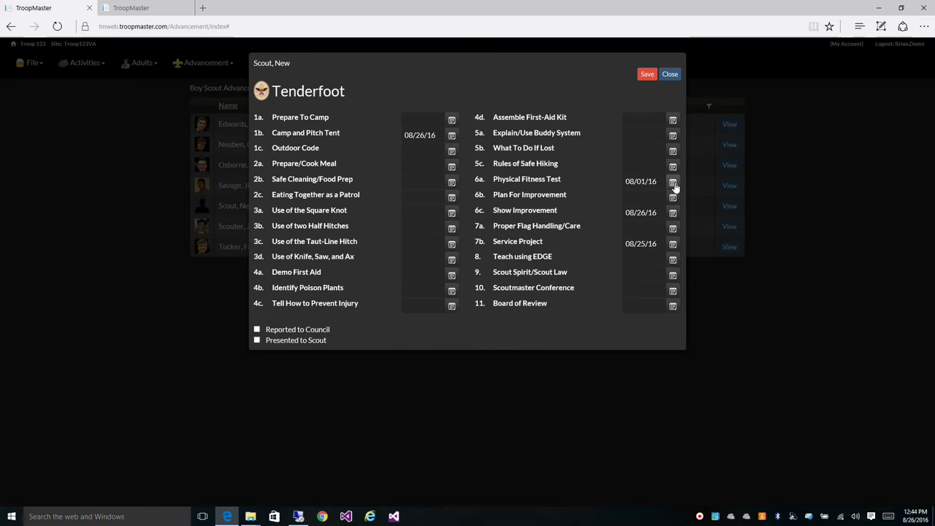
click(673, 212)
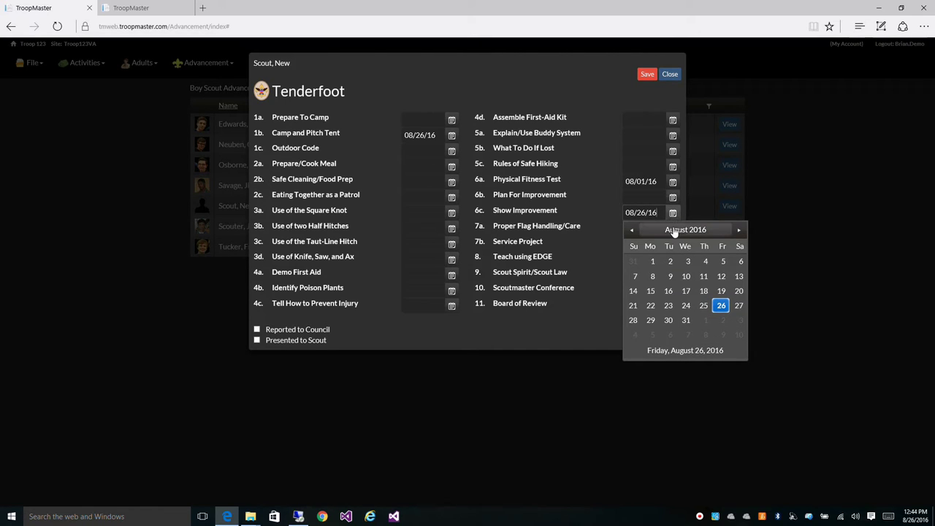
click(737, 231)
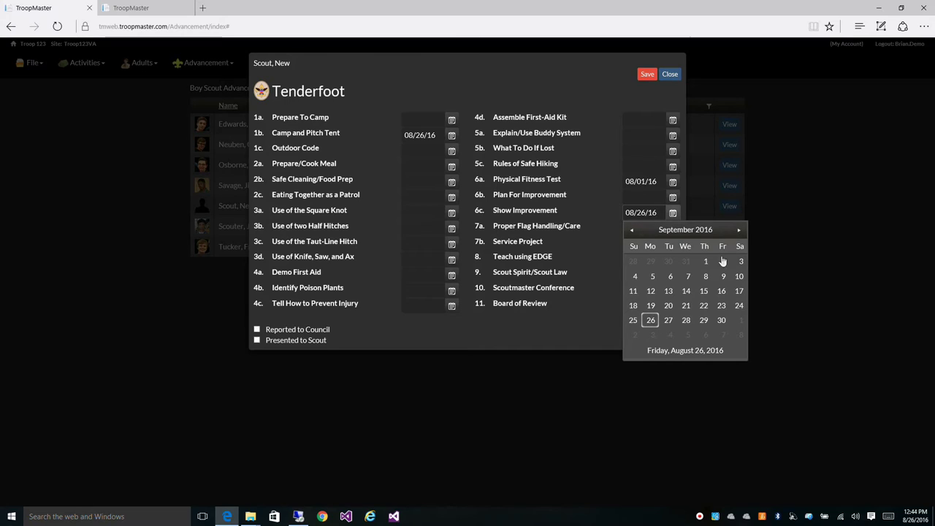
click(721, 263)
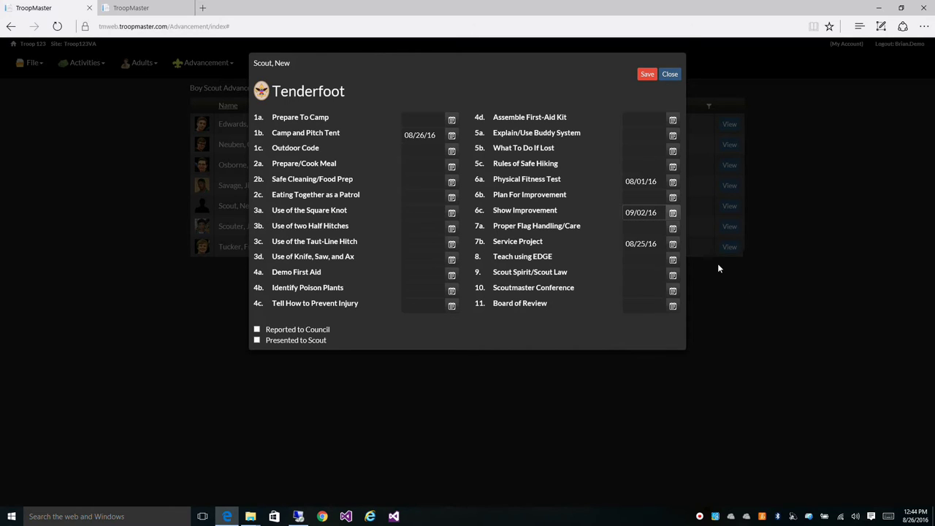
click(647, 75)
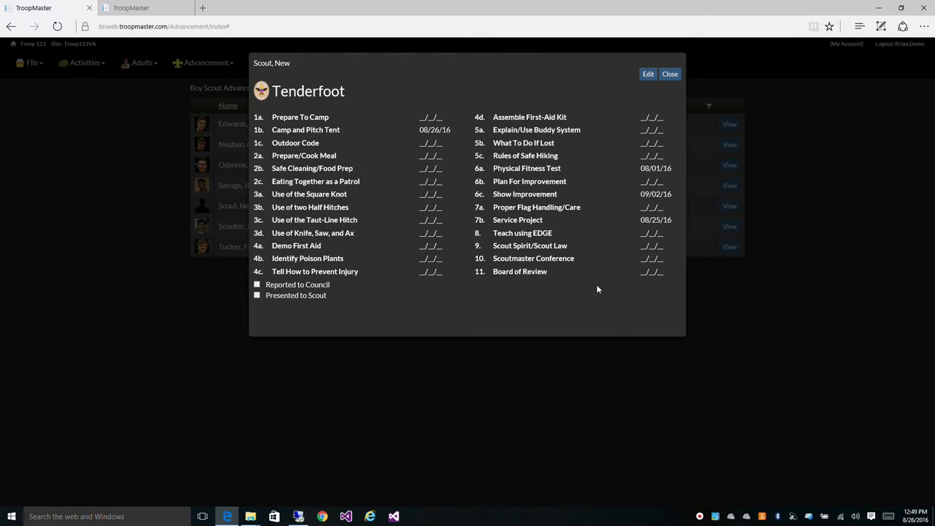
Close the saved Tenderfoot requirements to get back to the rank summary
click(671, 76)
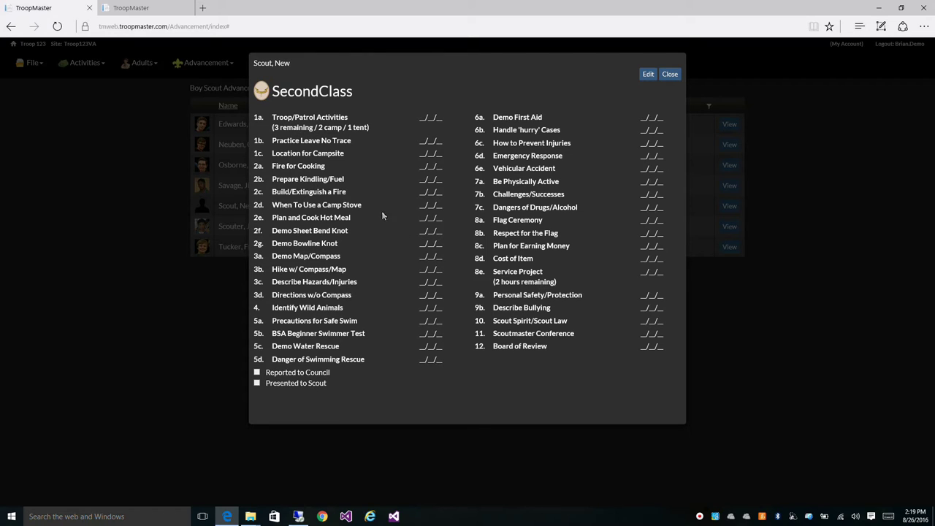
Mark the new scout present at the 08/26/16 Serv Proj - Demo and save the attendance
click(133, 8)
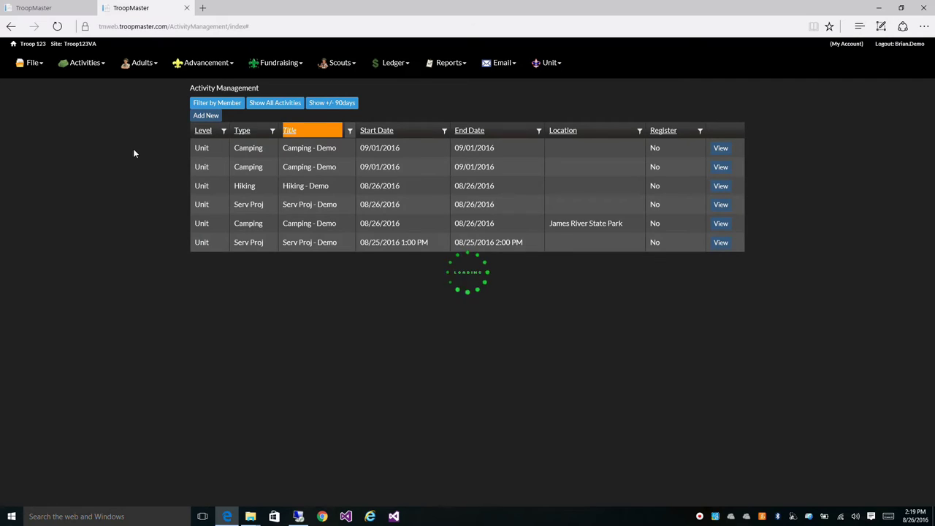
click(720, 205)
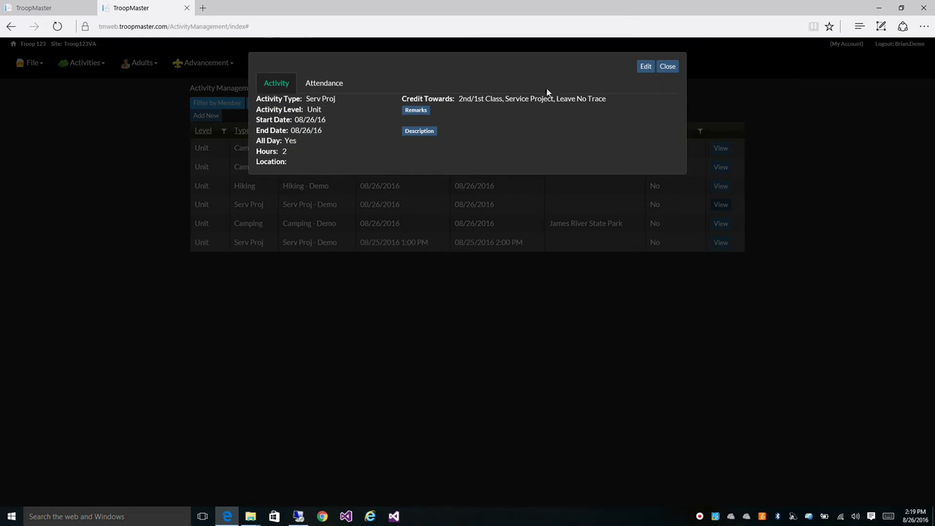
click(647, 67)
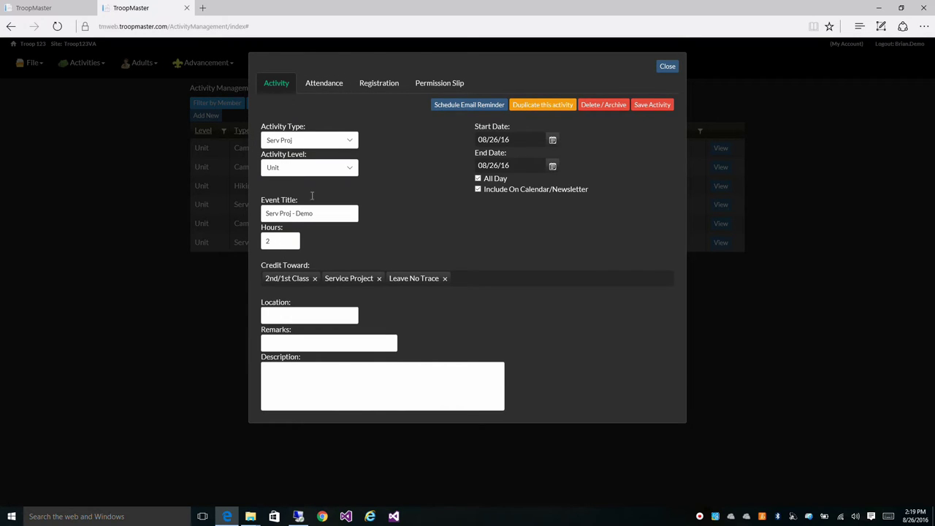
click(325, 85)
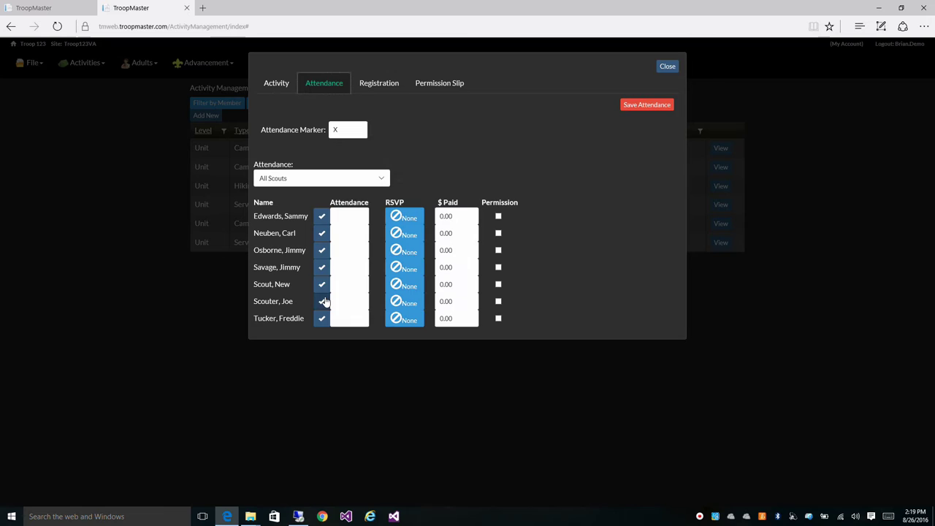
click(340, 284)
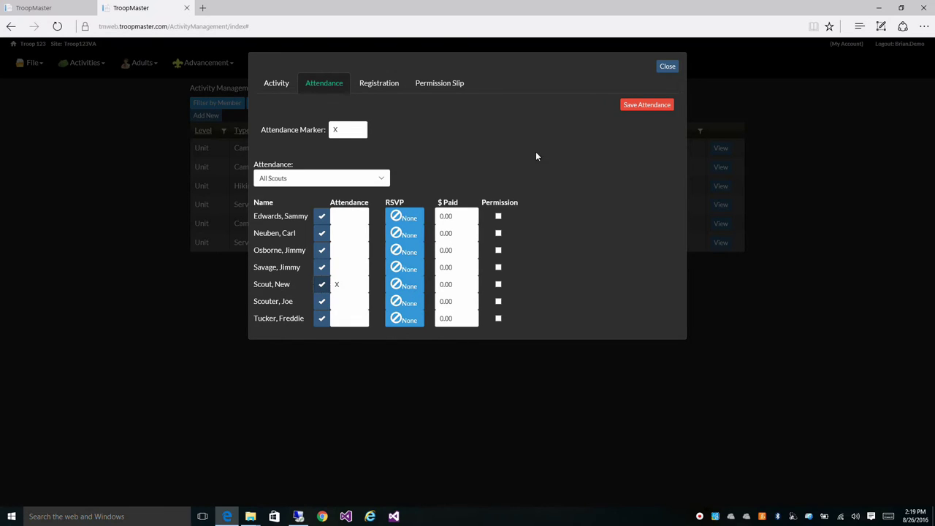
click(643, 108)
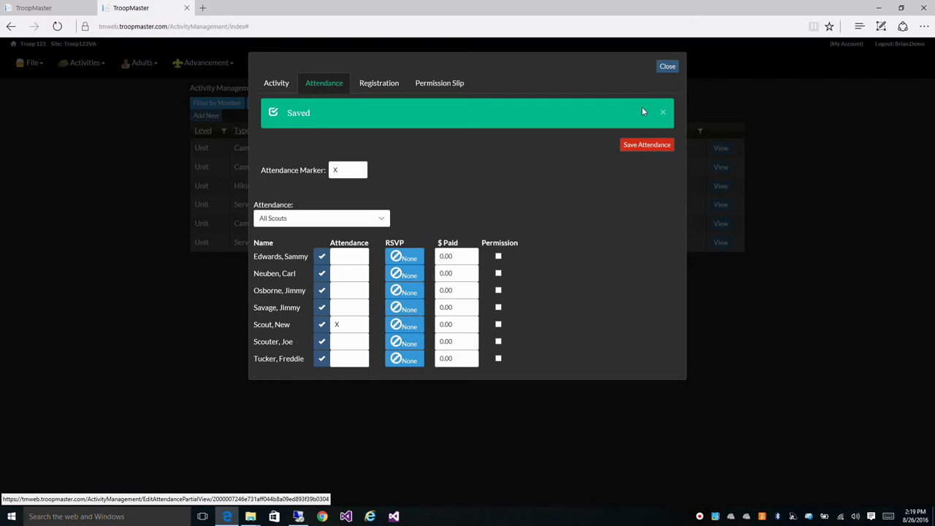
click(668, 70)
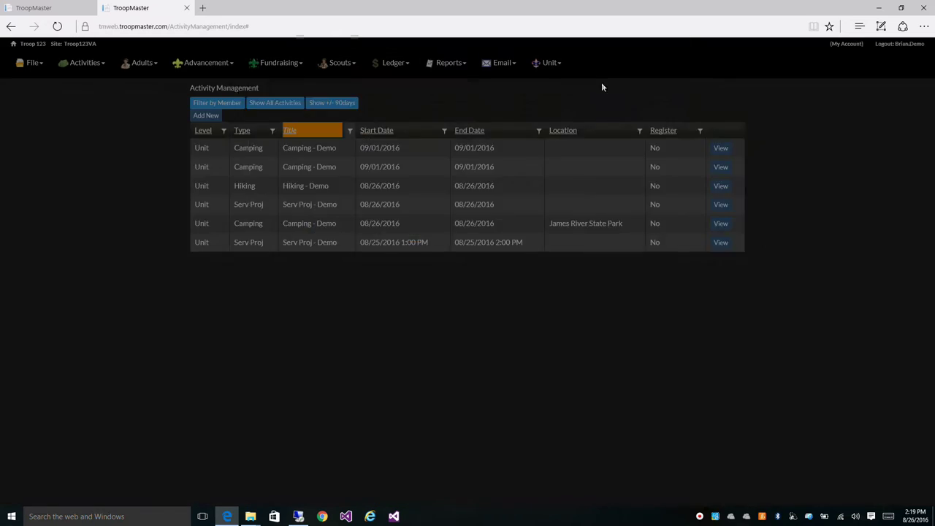
Reopen Second Class requirements to confirm 8e Service Project now shows 08/26/16
click(52, 8)
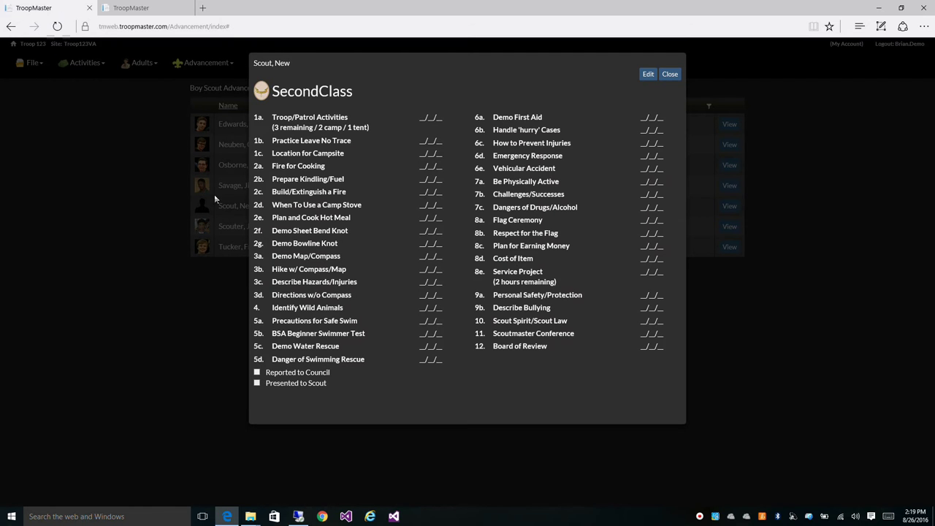
click(670, 74)
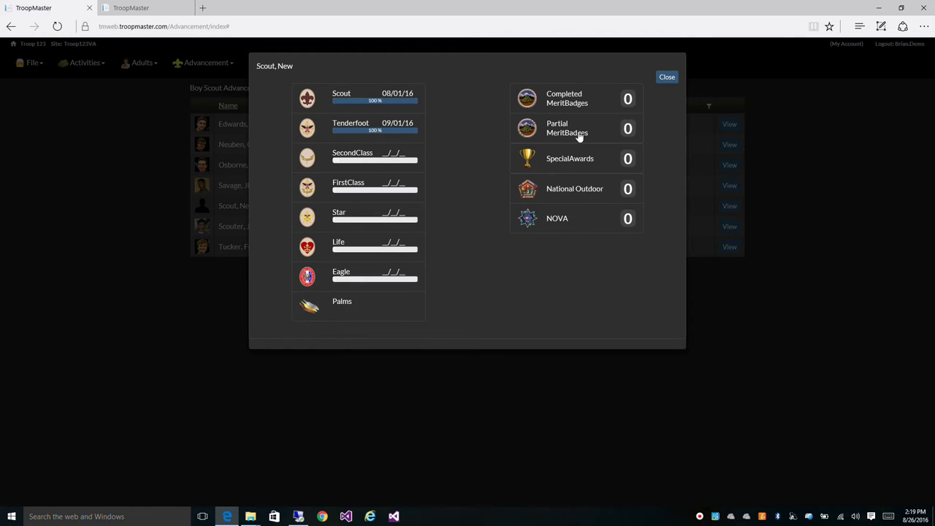
click(371, 158)
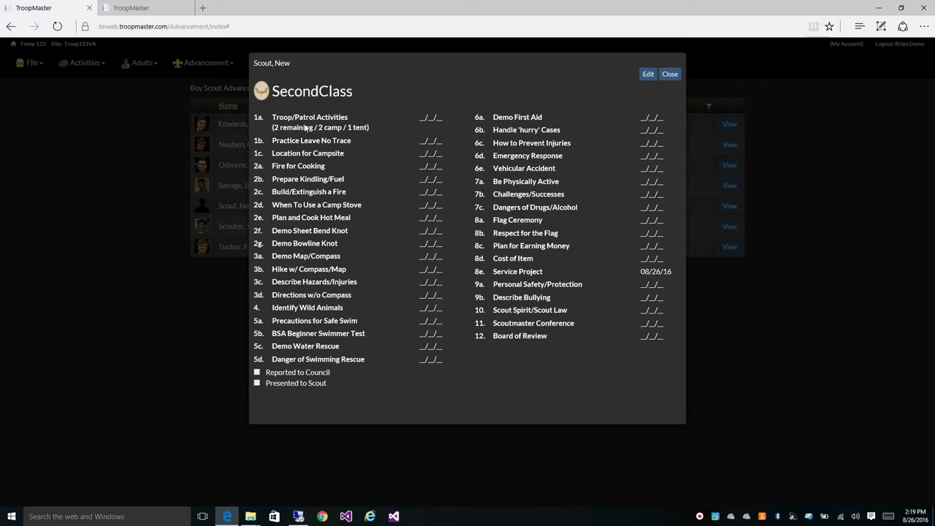
key(ctrl+Tab)
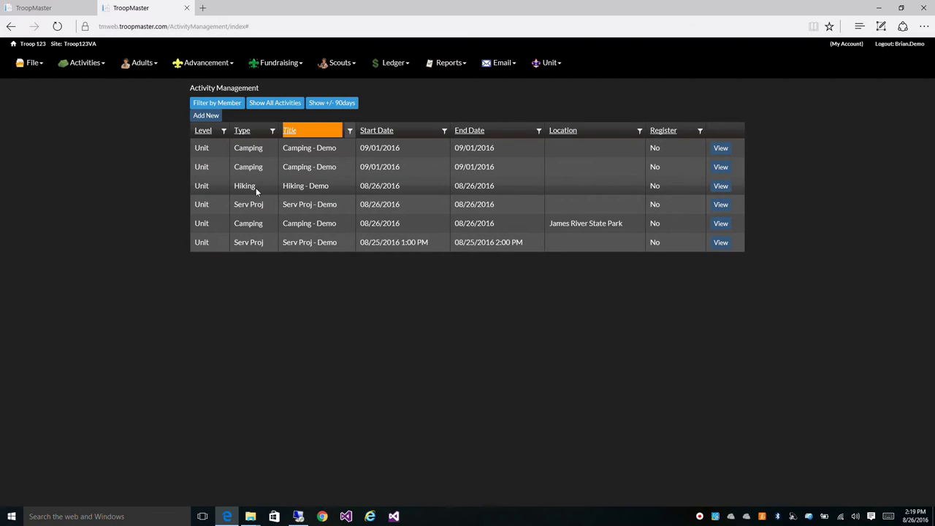
Mark the new scout present at the Hiking - Demo hike and save the attendance
click(721, 186)
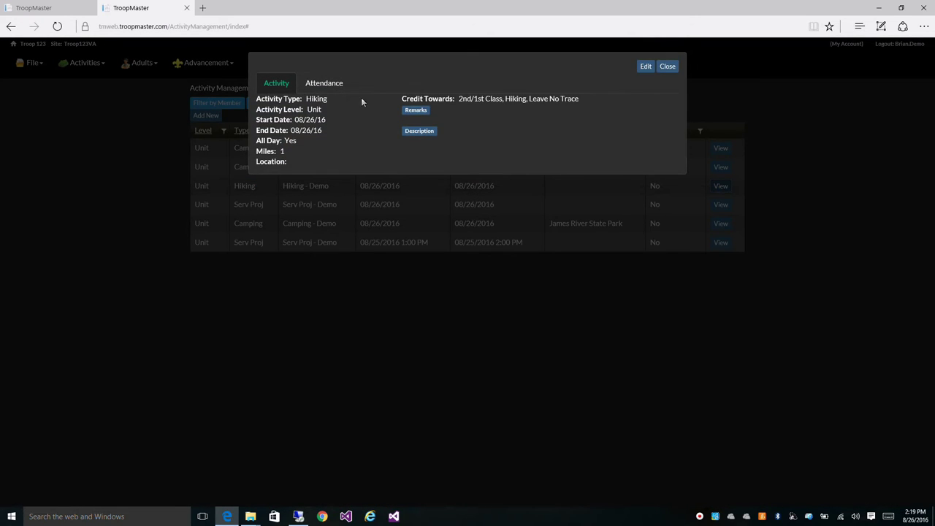
click(645, 69)
click(328, 85)
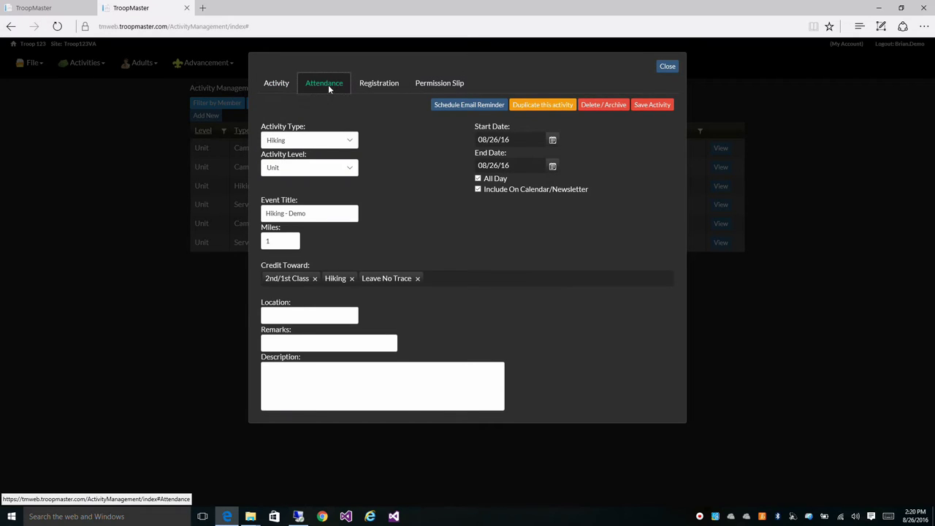
click(336, 284)
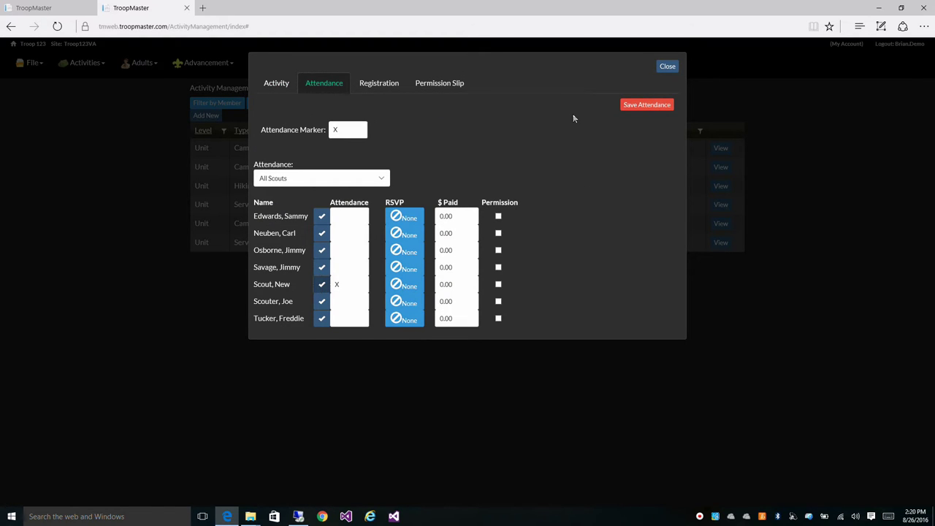
click(644, 106)
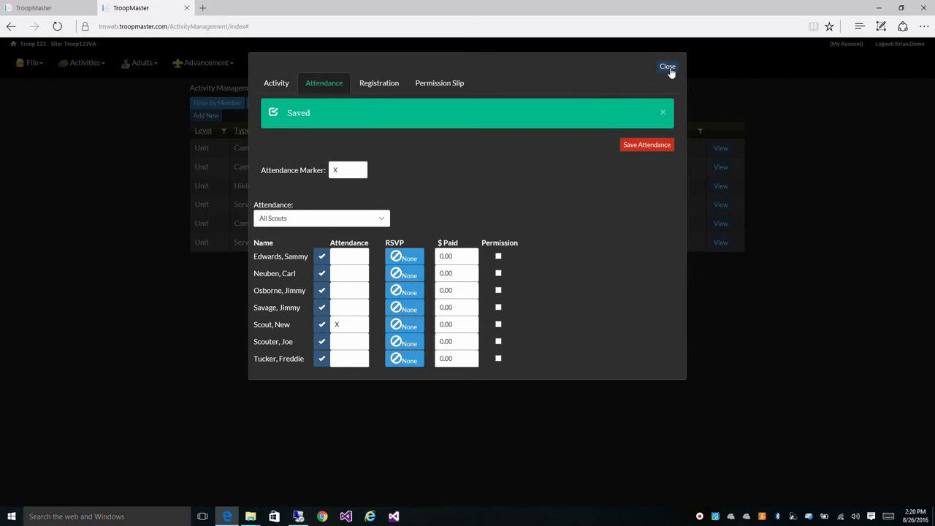
click(669, 68)
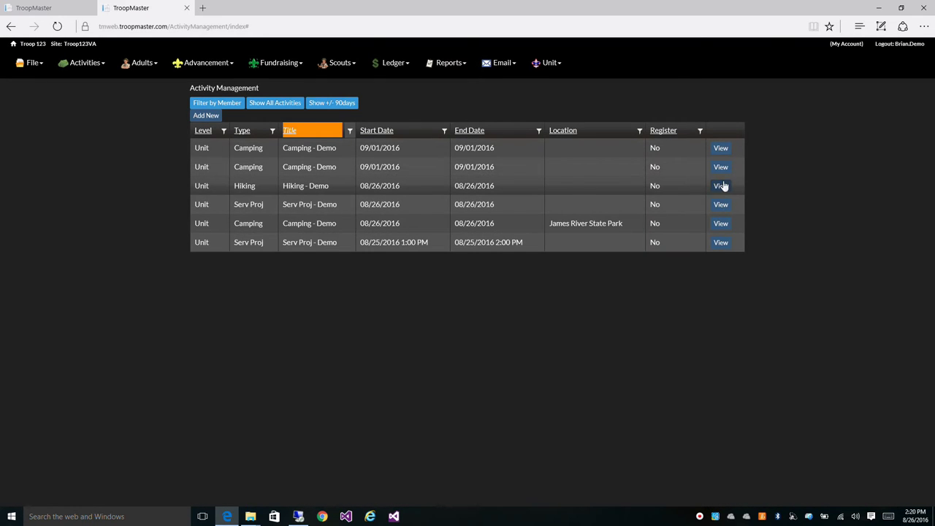
Mark the new scout present at the 09/01/16 two-night Camping - Demo and save
click(724, 171)
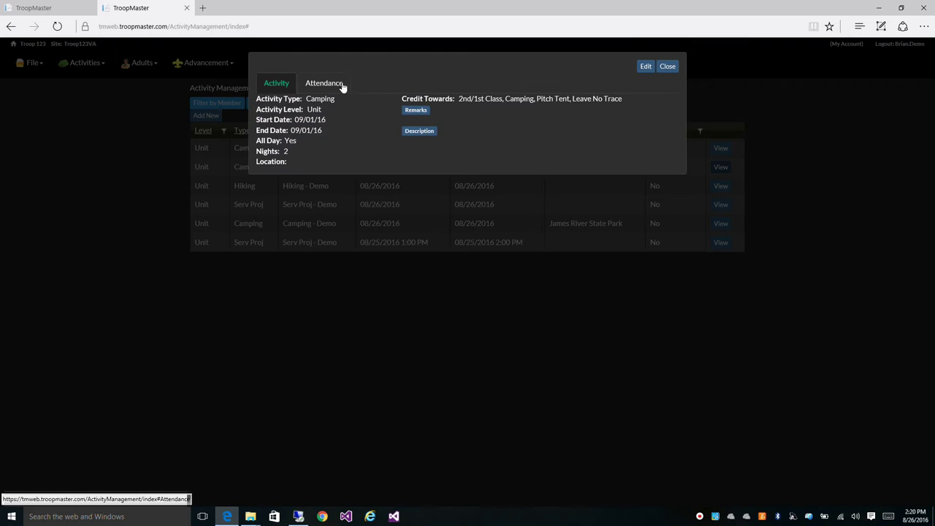
click(647, 67)
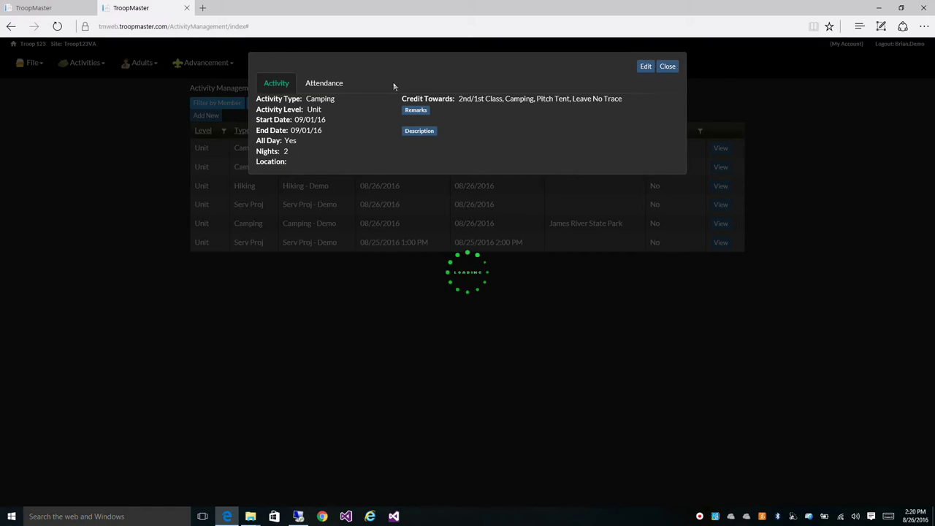
click(335, 83)
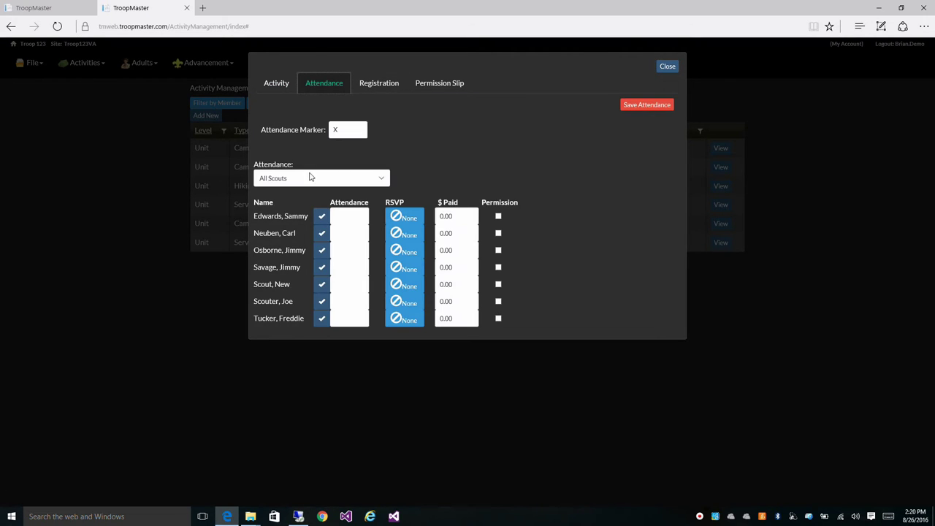
click(323, 284)
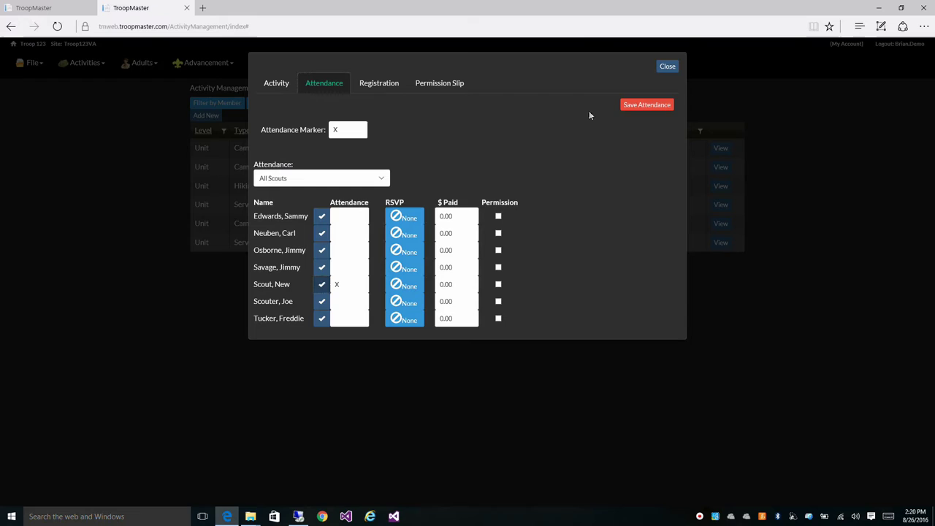
click(635, 106)
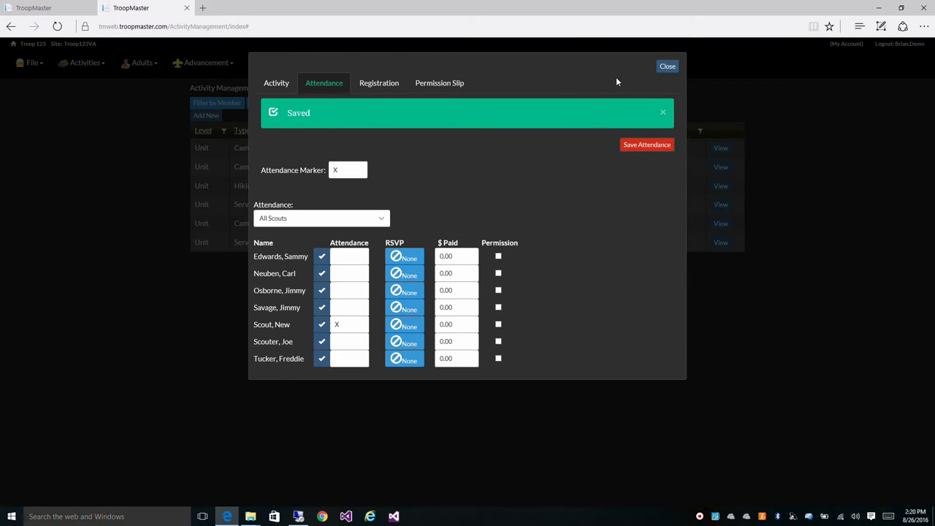
click(666, 67)
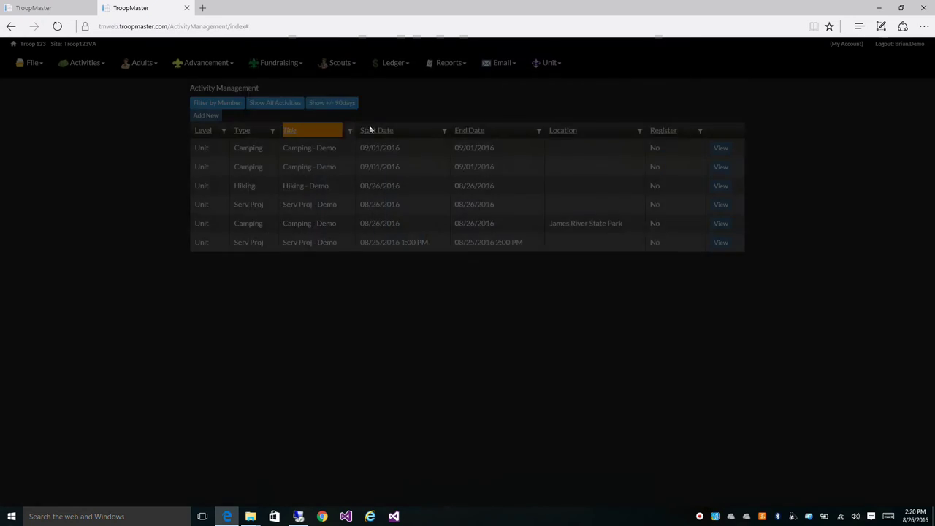
Mark the new scout as attending the one-night 09/01/16 Camping - Demo campout and save the attendance
click(722, 149)
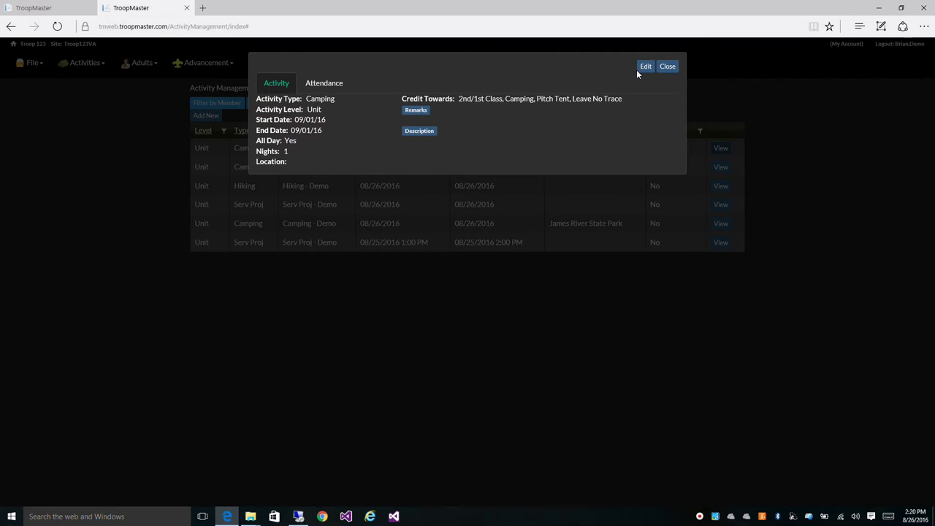
click(643, 68)
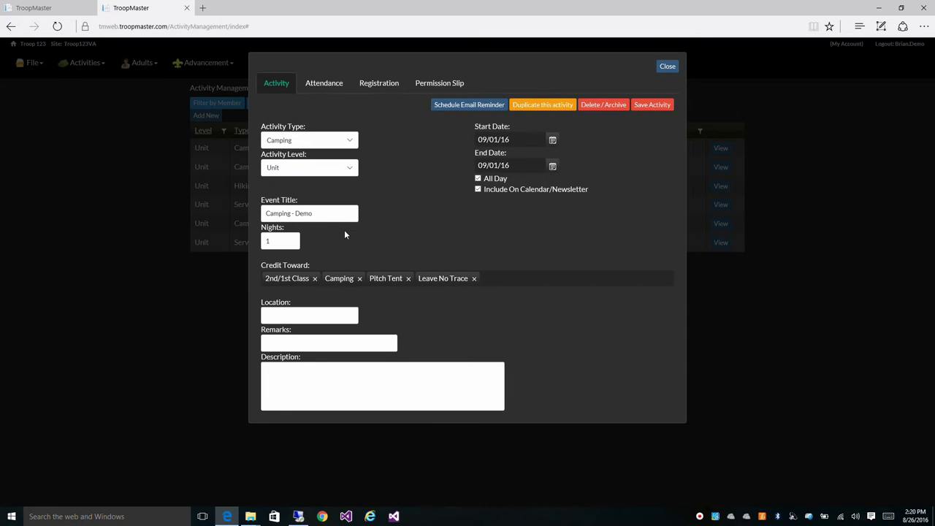
click(336, 90)
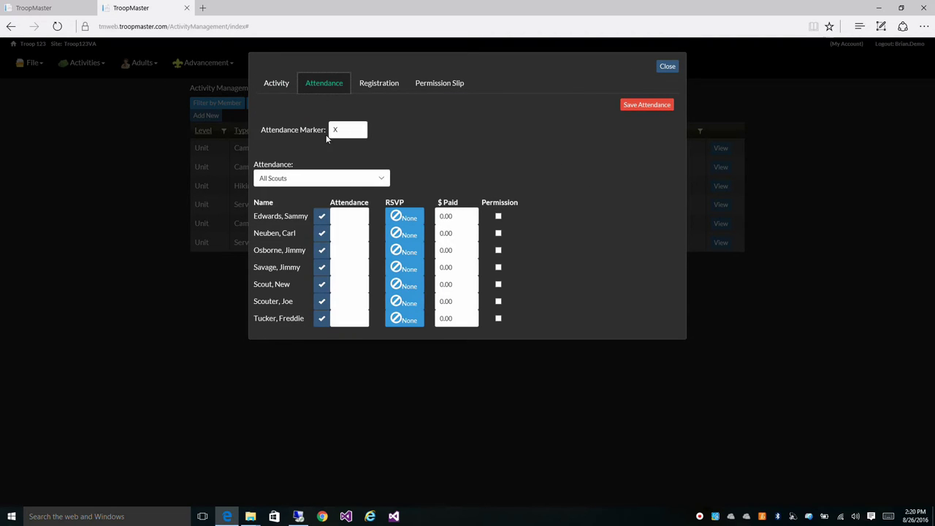
click(321, 284)
click(648, 106)
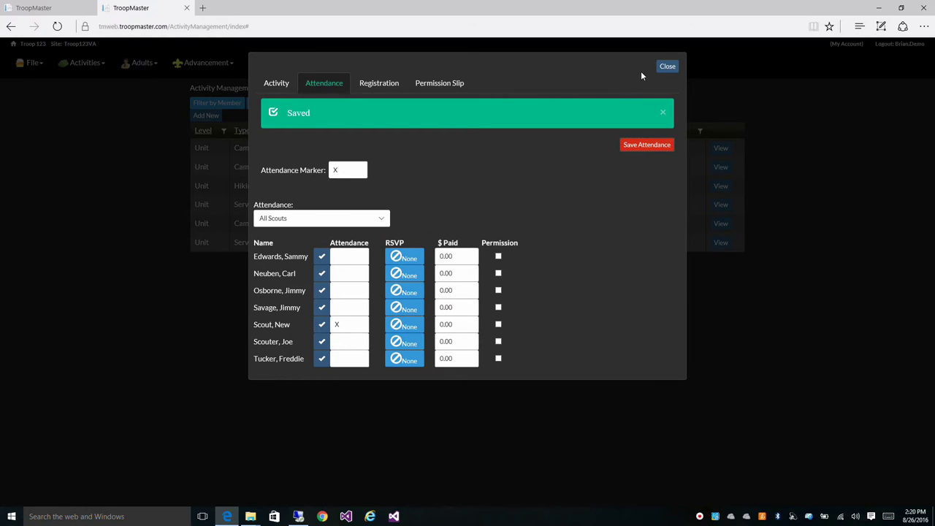
click(664, 70)
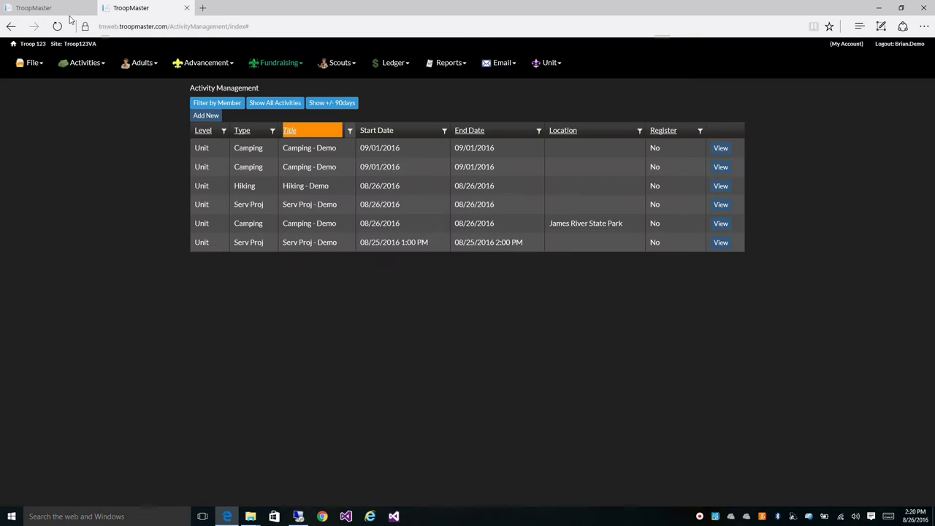
click(42, 11)
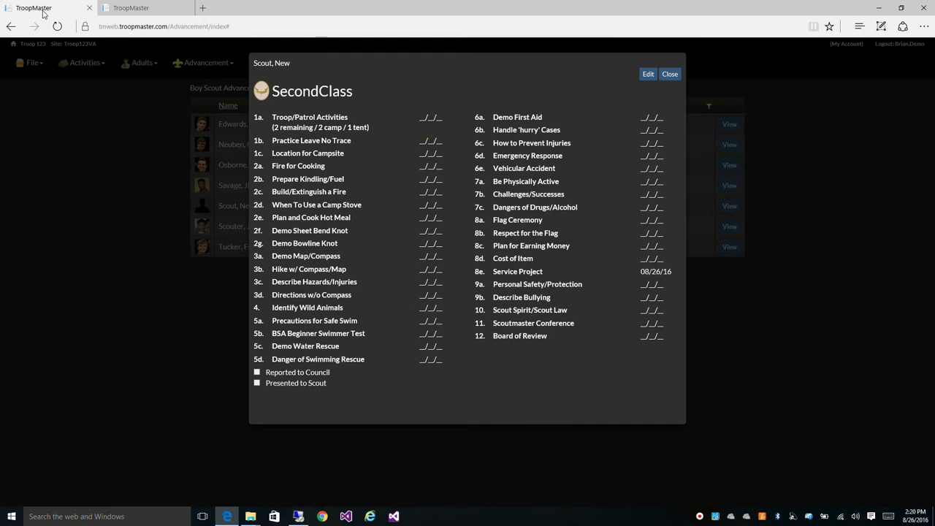
Return to the rank summary and reopen the Second Class requirements list
click(670, 74)
click(394, 154)
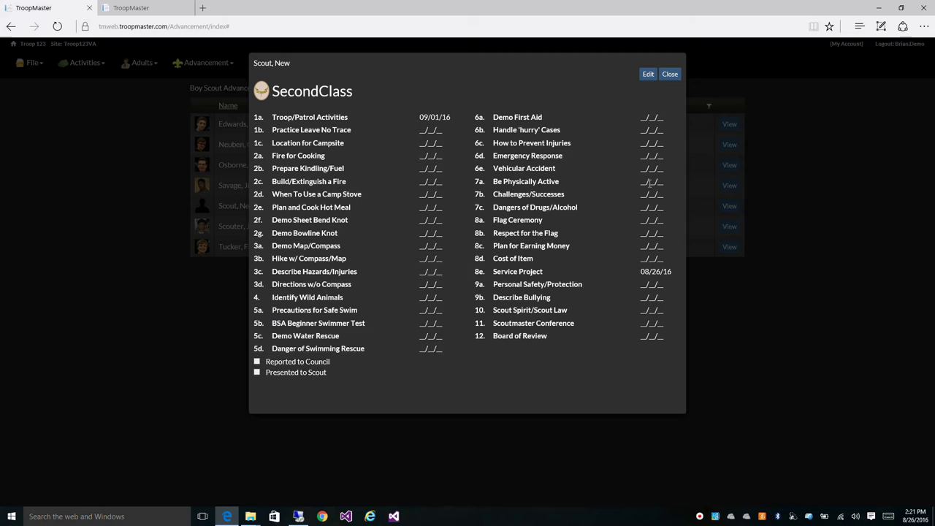
Date Second Class requirement 7a, Be Physically Active, as 08/26/16 and save
click(647, 76)
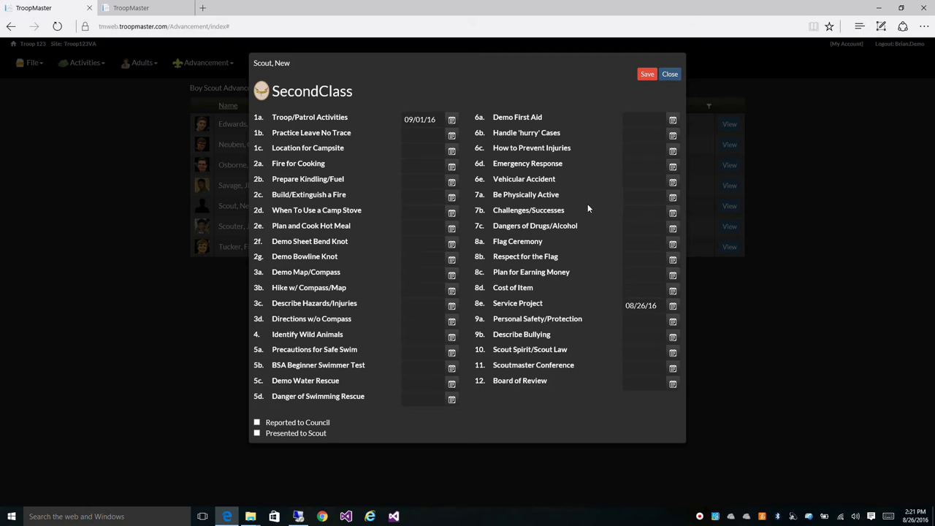
click(672, 200)
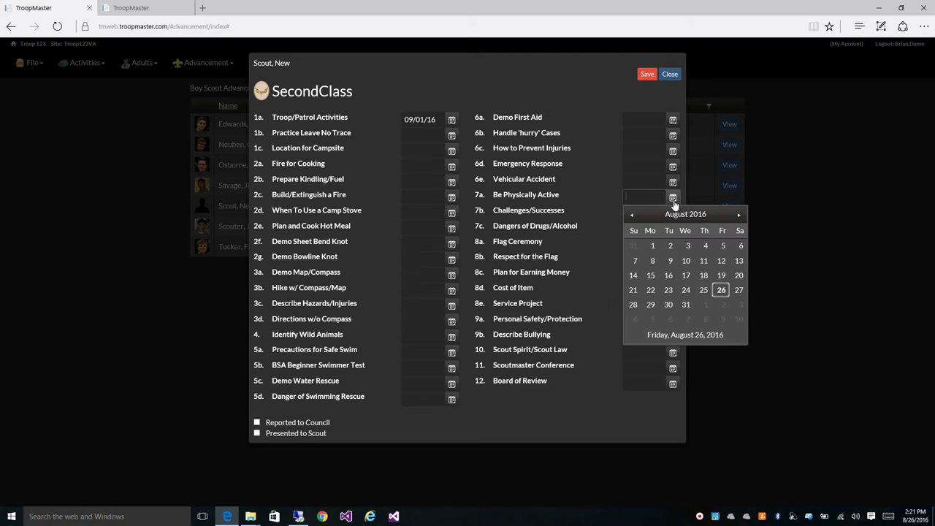
click(721, 290)
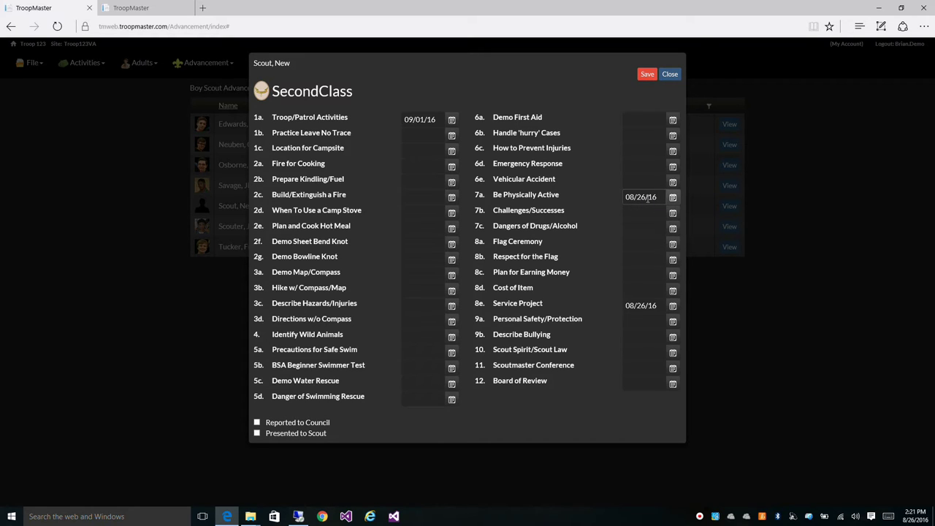
click(647, 75)
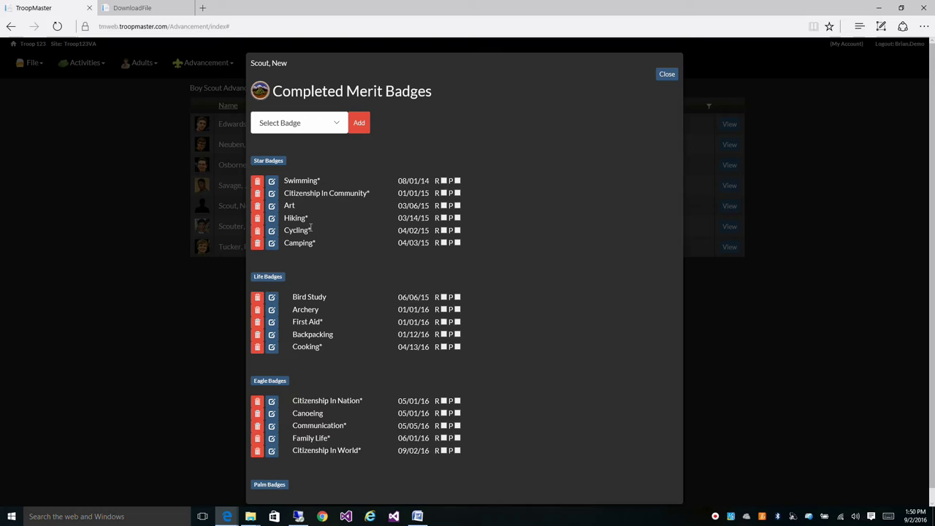
Start adding Basketry as a completed merit badge with completion date 04/01/15
click(336, 124)
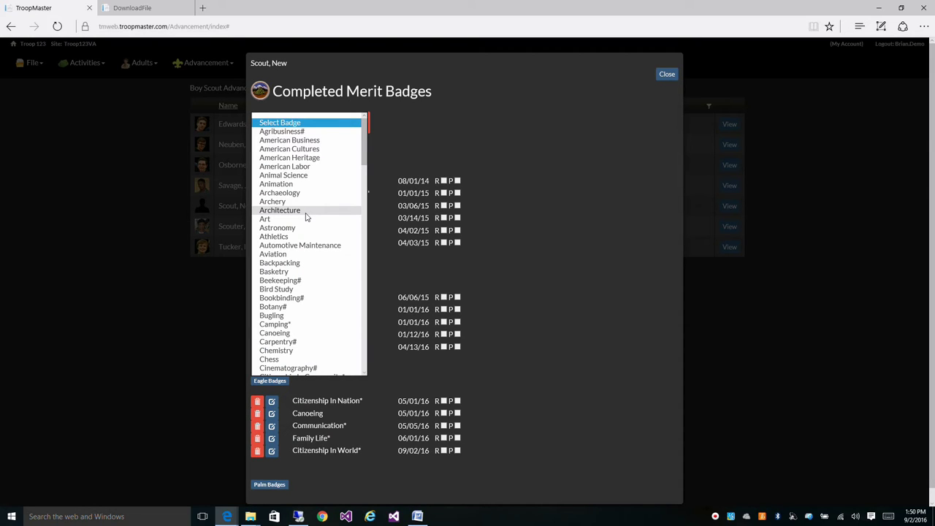
click(295, 273)
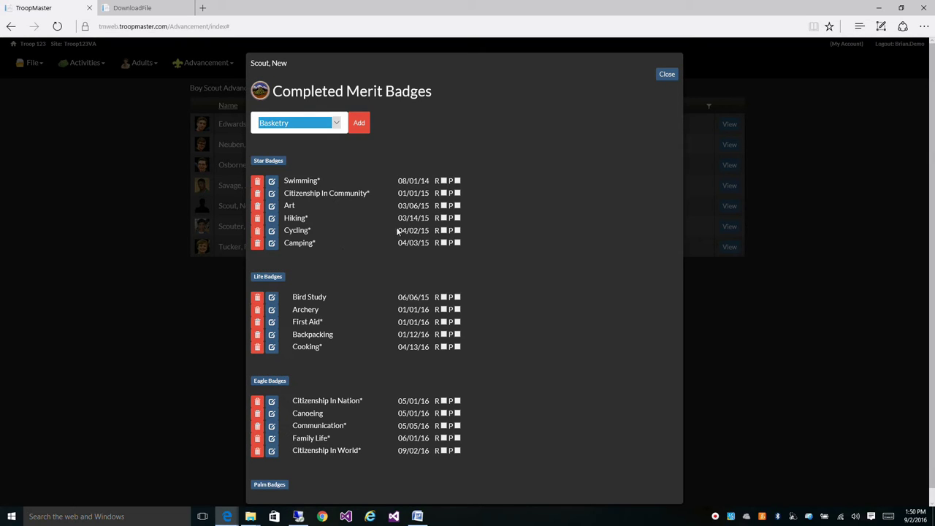
click(360, 124)
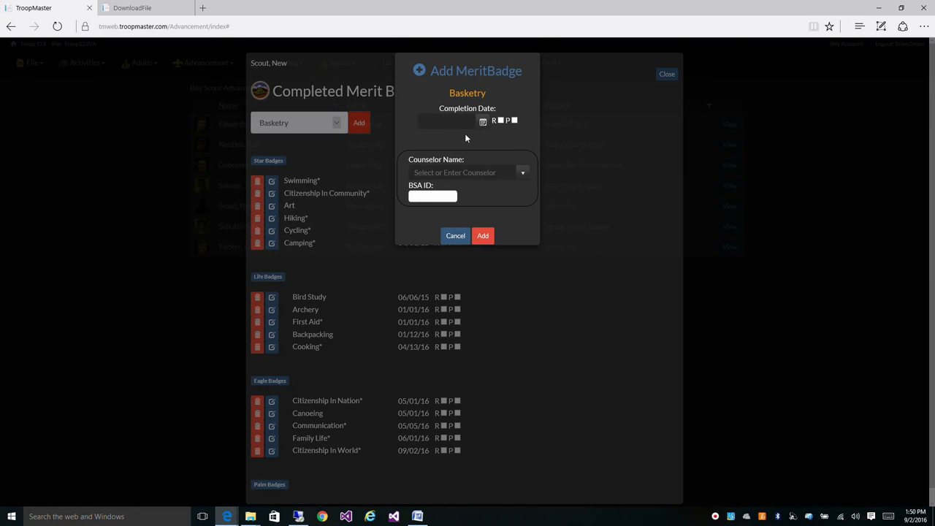
click(482, 122)
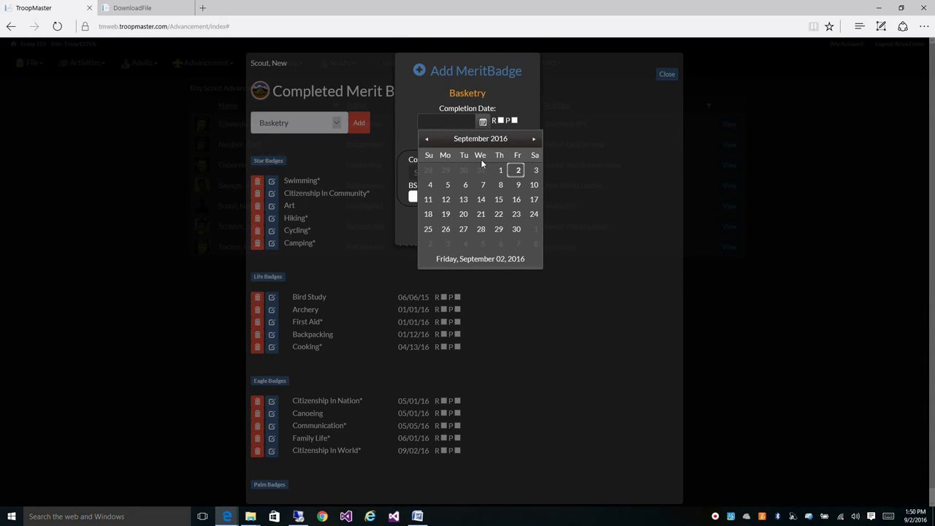
click(454, 123)
text(04/01/15)
click(535, 119)
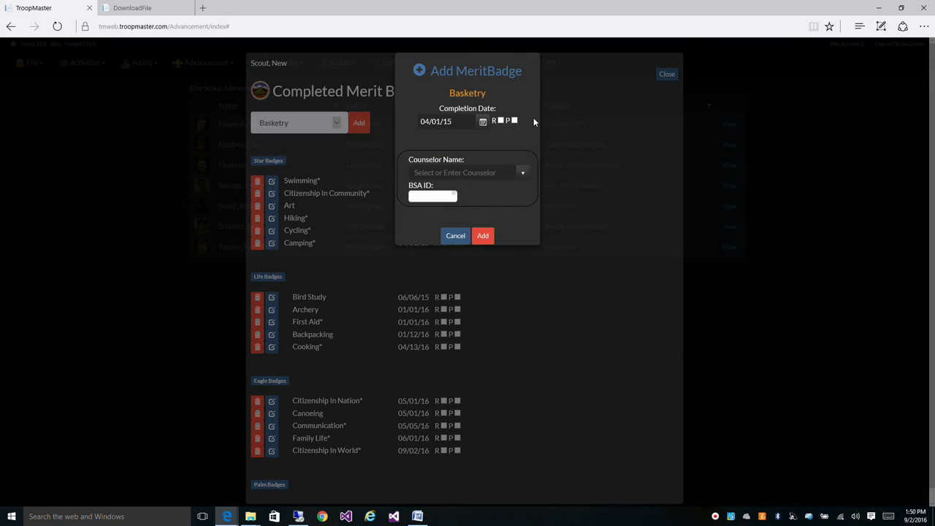
Confirm Basketry, then add Animation as a completed merit badge dated 04/01/15
click(483, 236)
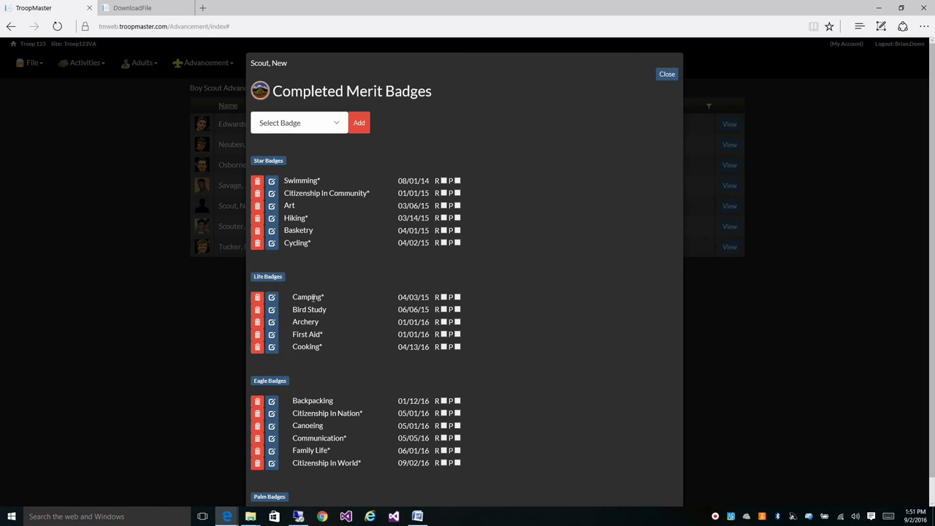
click(340, 125)
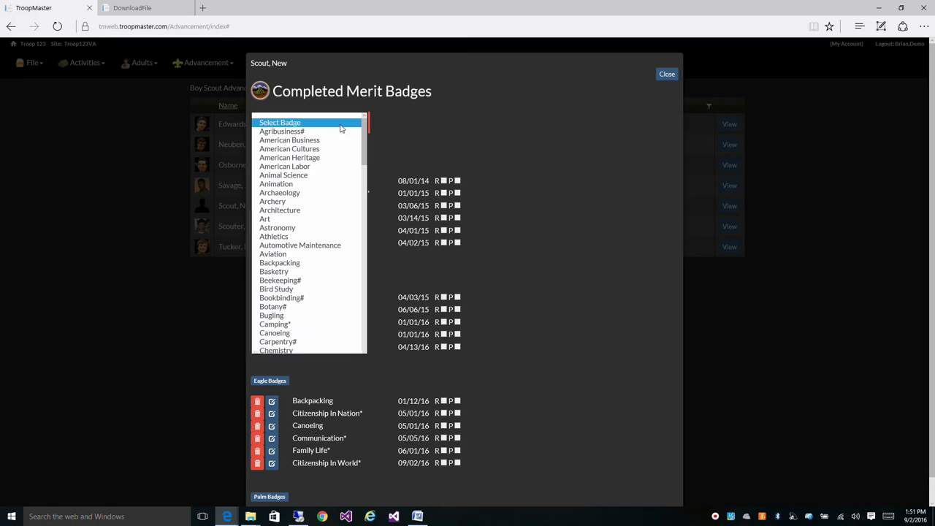
click(303, 183)
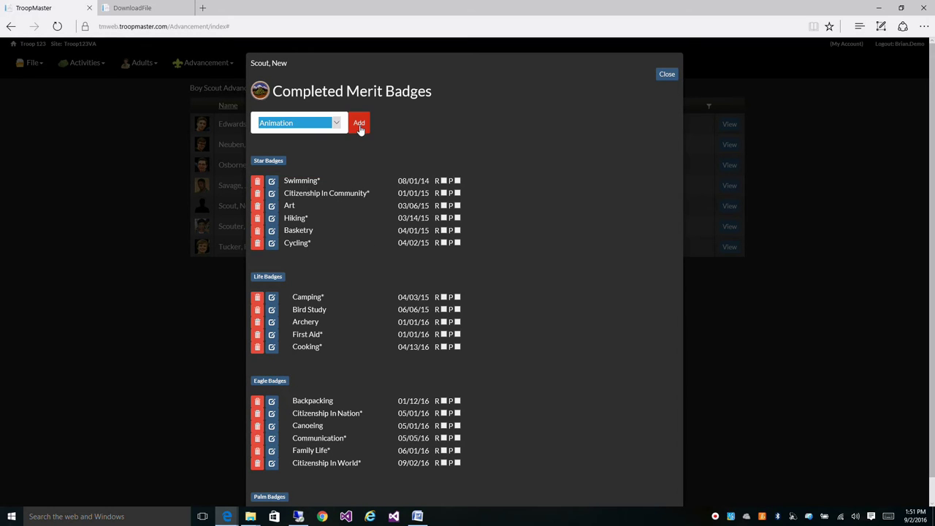
click(359, 124)
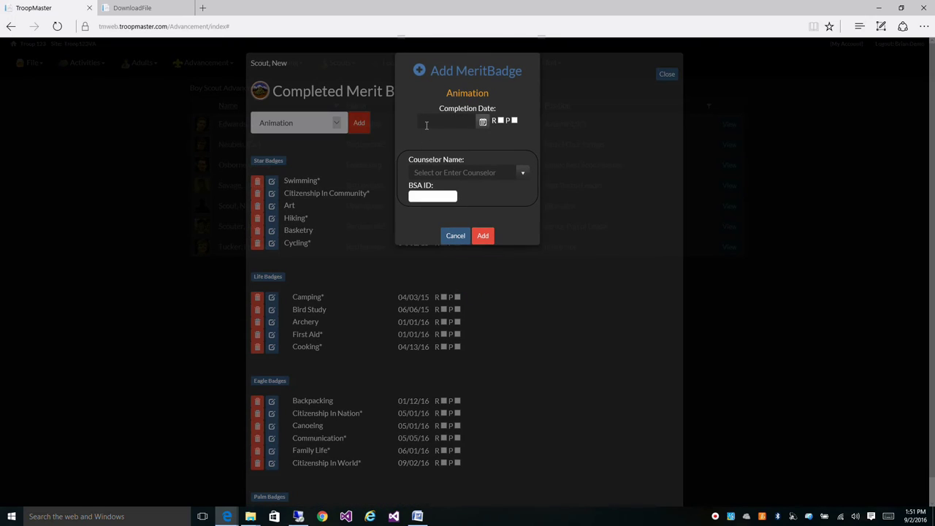
click(427, 123)
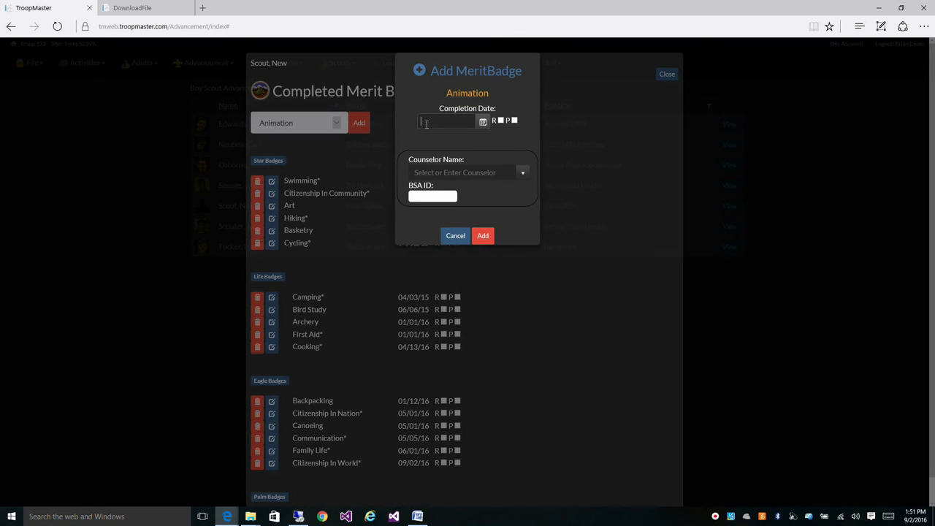
text(04/01/15)
click(482, 237)
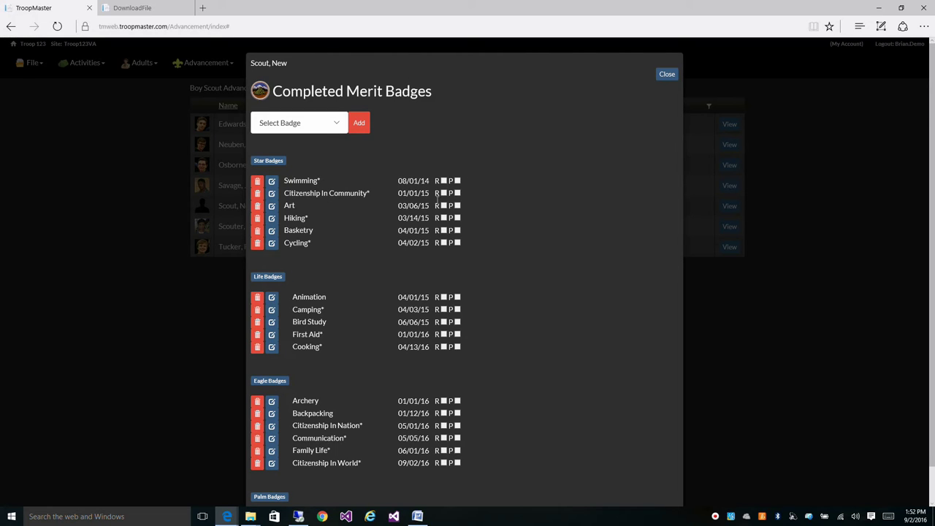
Close the completed merit badges list and open the scout's Eagle rank requirements
click(668, 76)
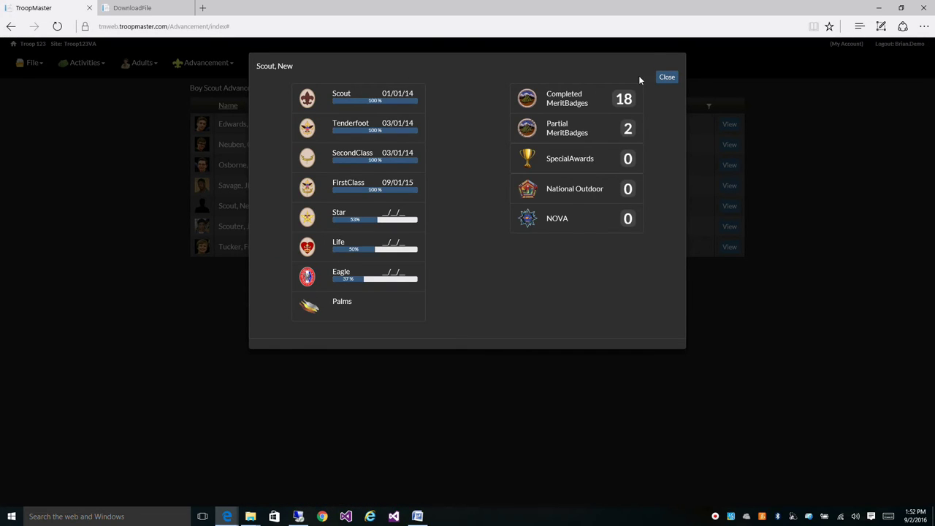
click(365, 275)
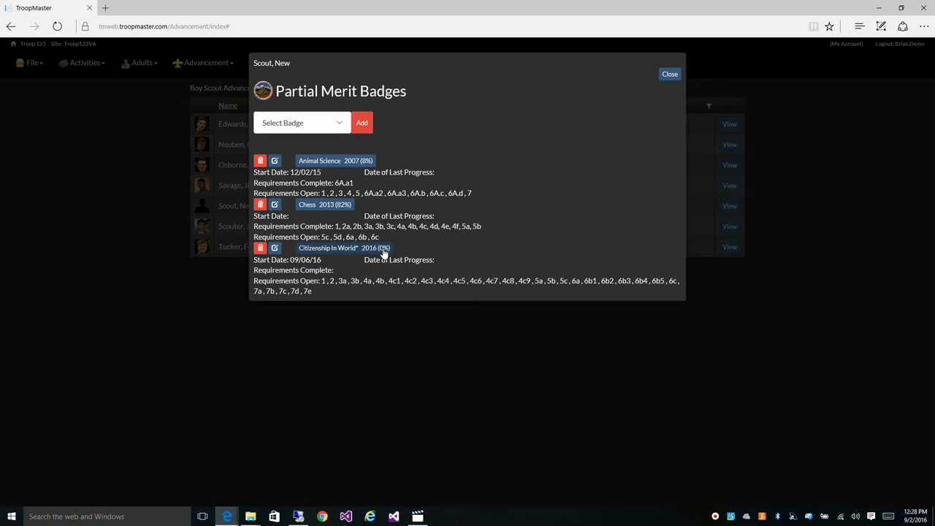
click(343, 126)
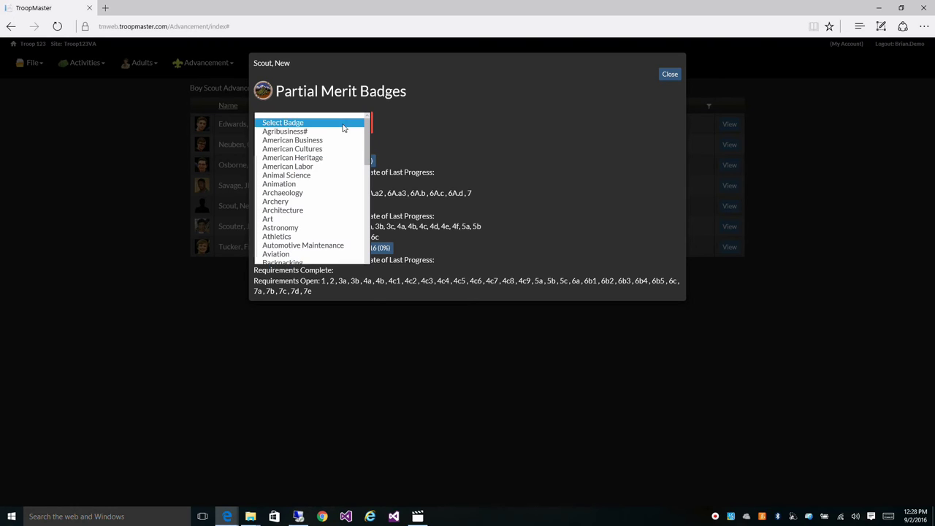
click(376, 123)
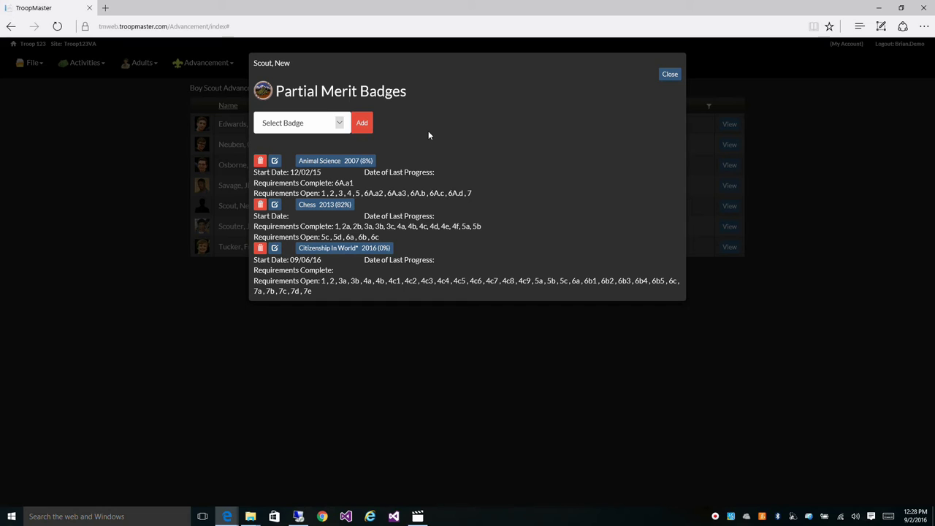
click(356, 249)
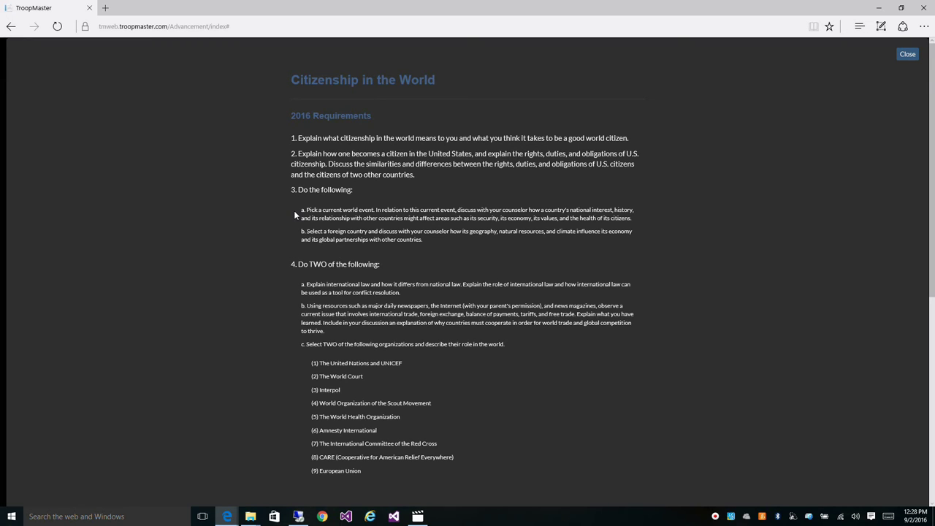
scroll(294, 214, down, 2)
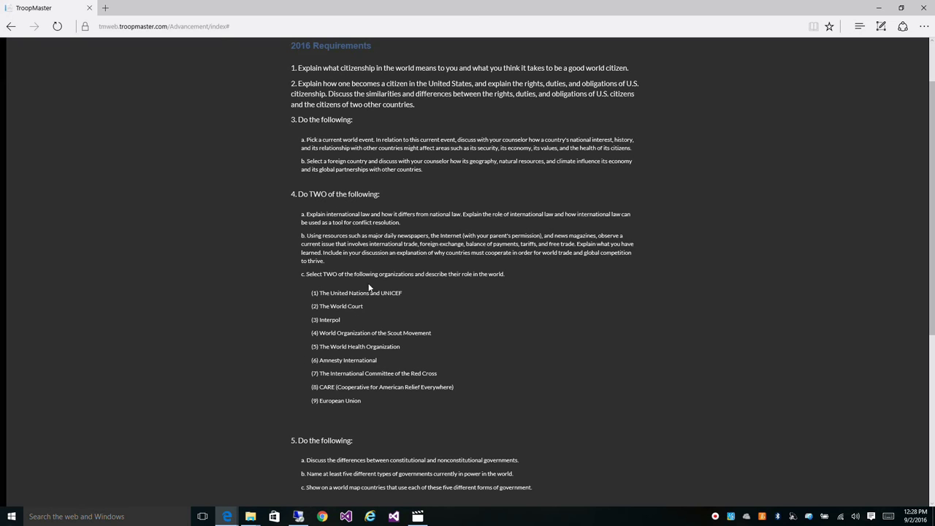
scroll(442, 251, up, 5)
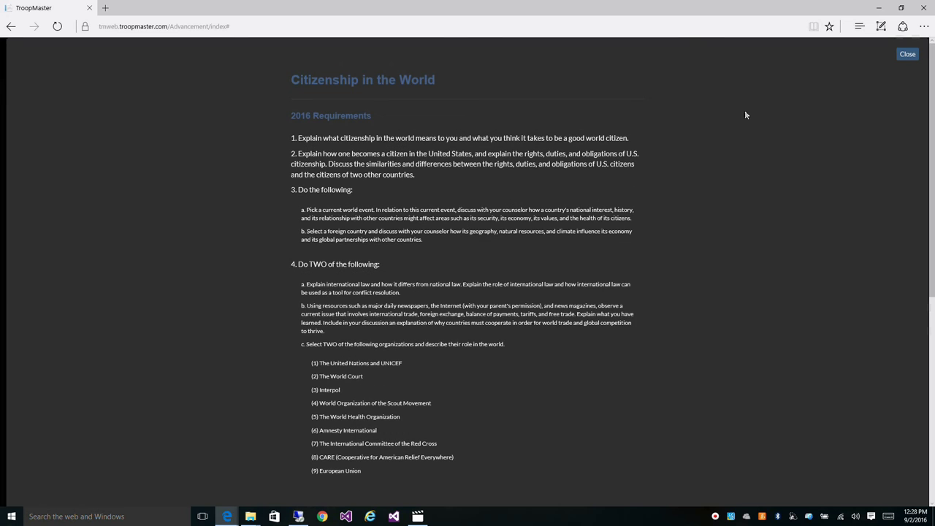
Mark Citizenship In World requirements 4a and 4b complete, leaving 4c1 off, and save
click(908, 58)
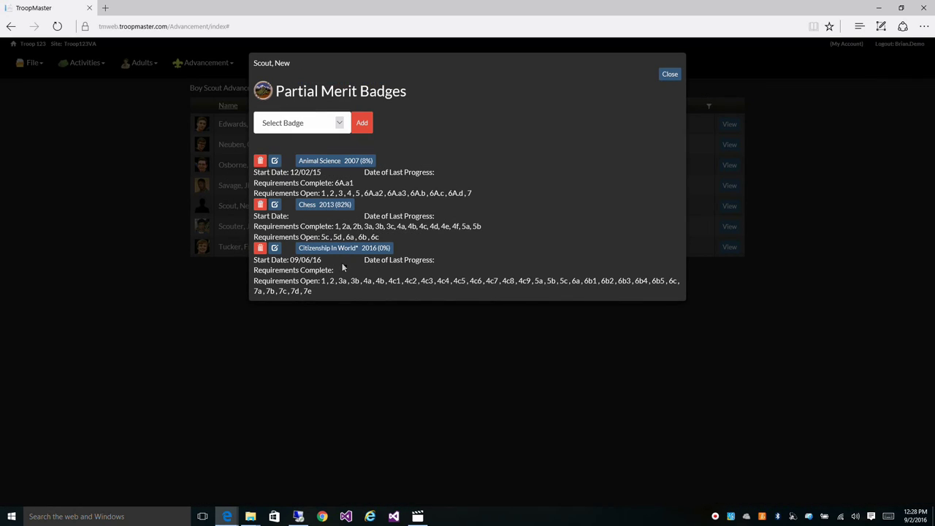
click(275, 249)
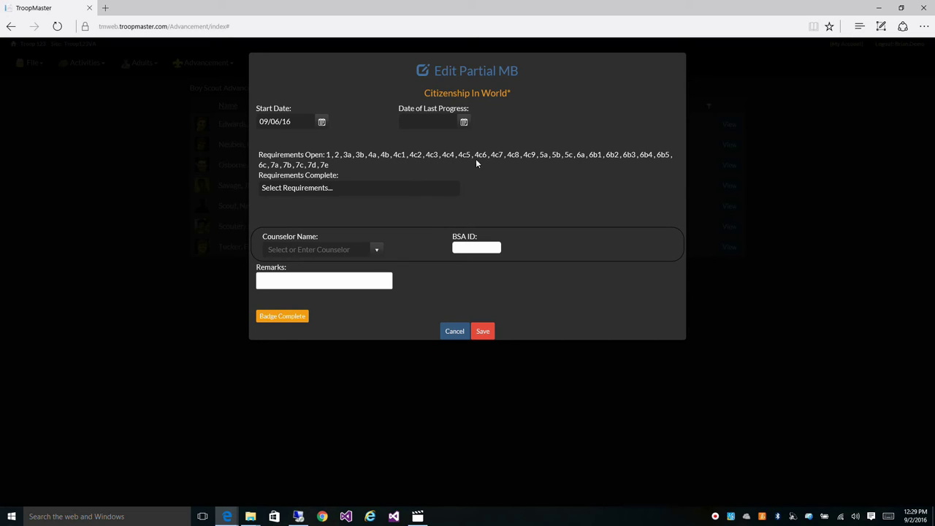
click(330, 190)
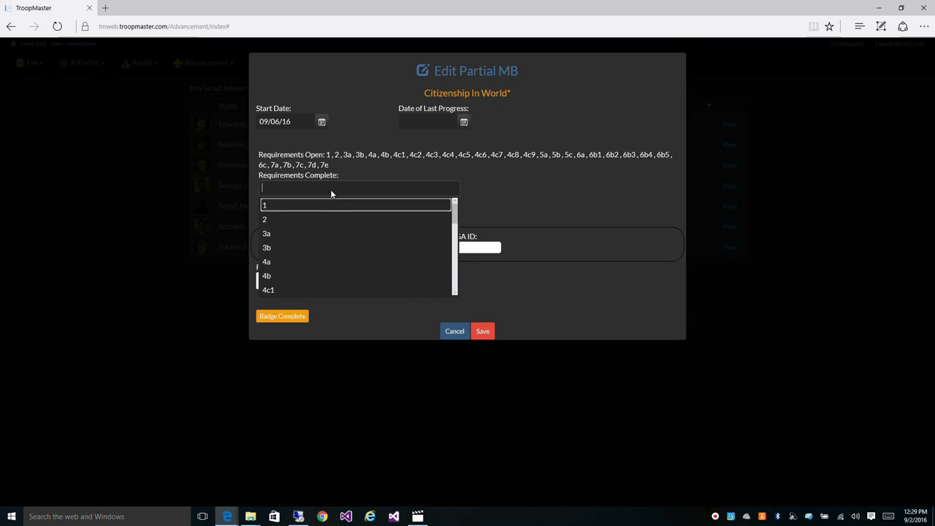
click(290, 261)
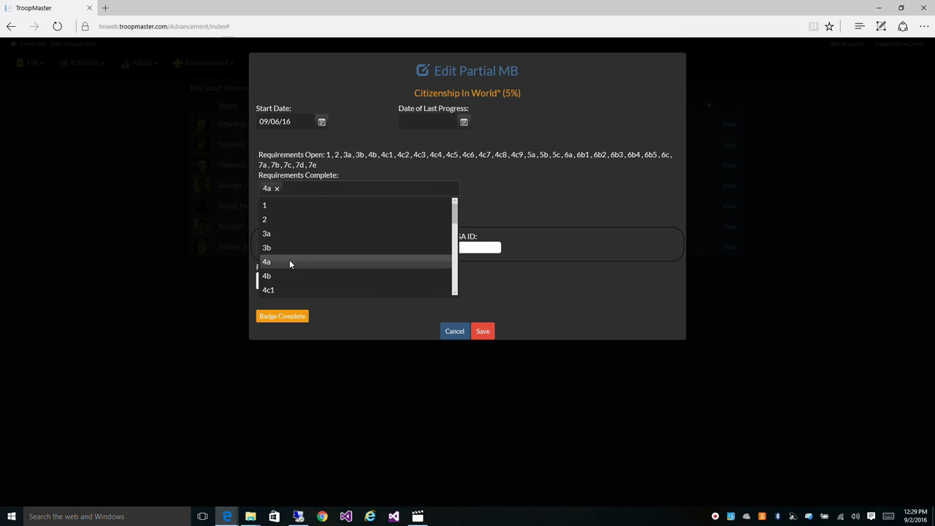
click(281, 275)
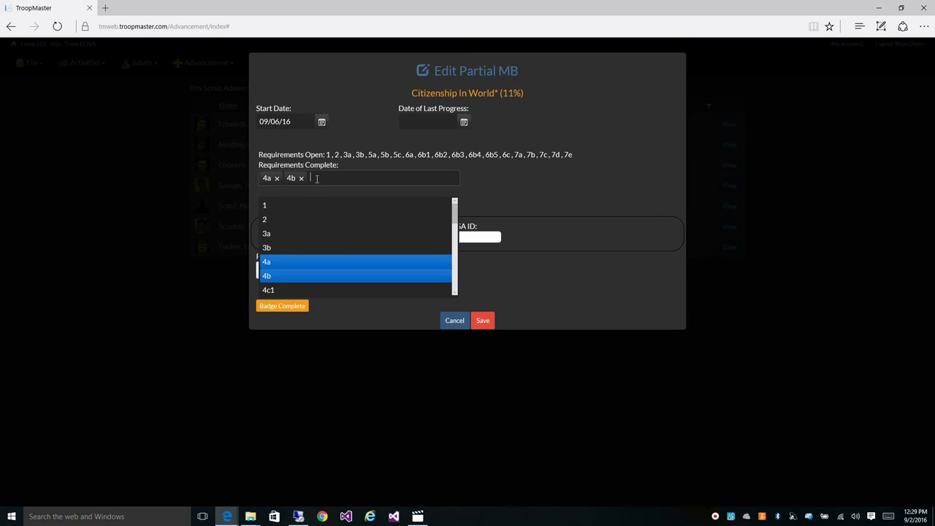
key(BackSpace)
key(BackSpace)
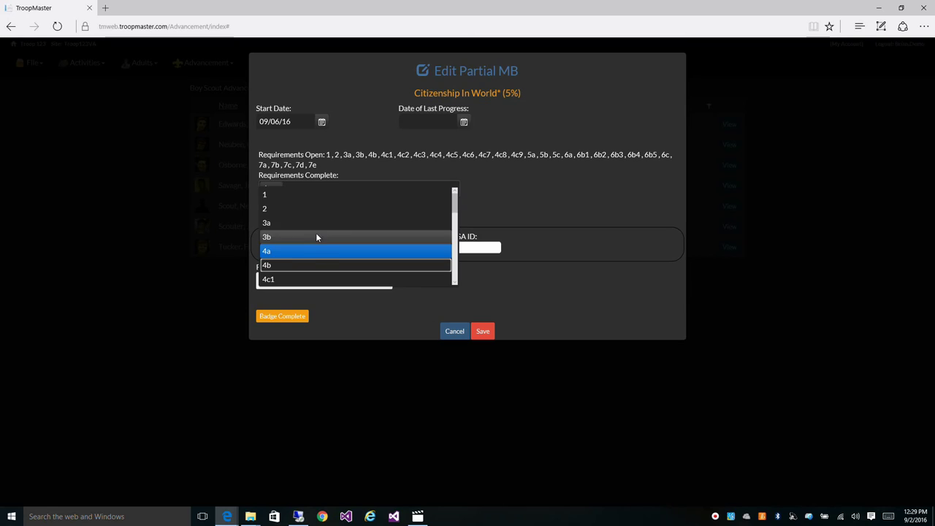
click(289, 281)
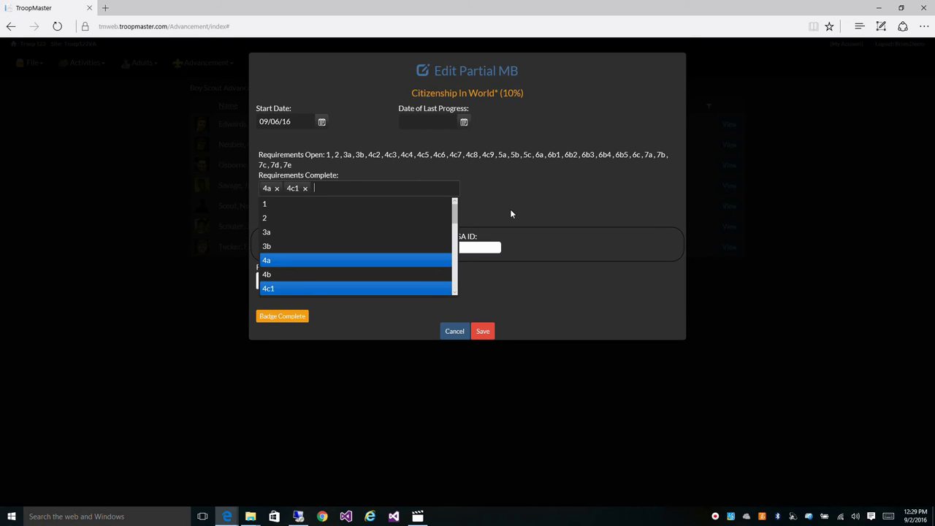
click(324, 285)
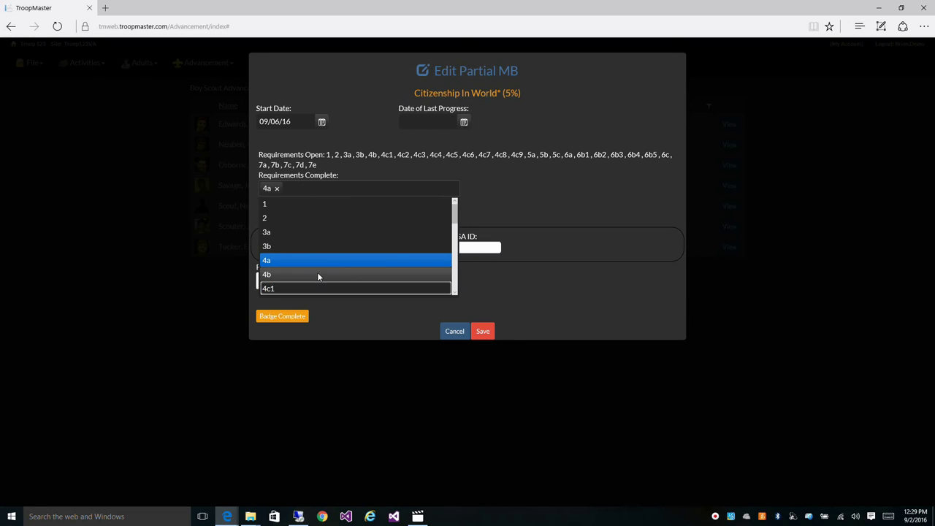
click(317, 272)
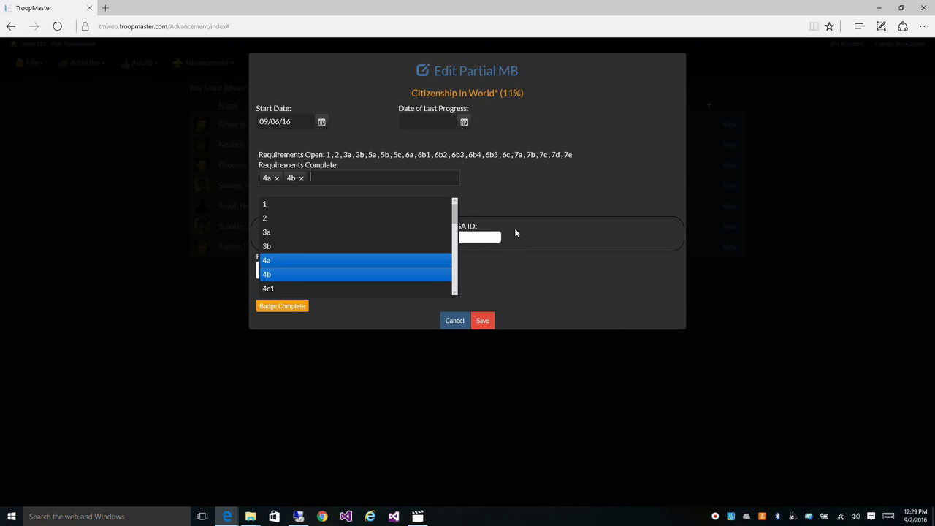
click(484, 322)
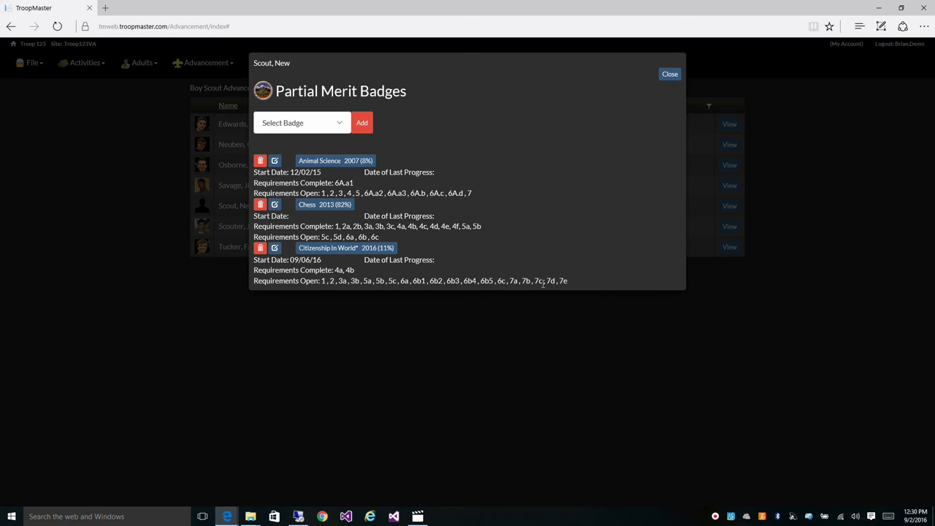
click(336, 166)
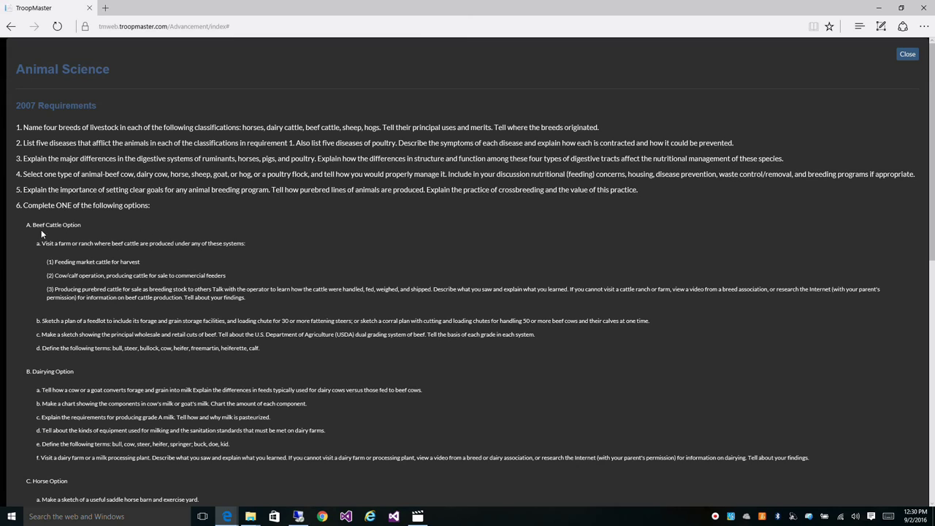
scroll(29, 368, down, 2)
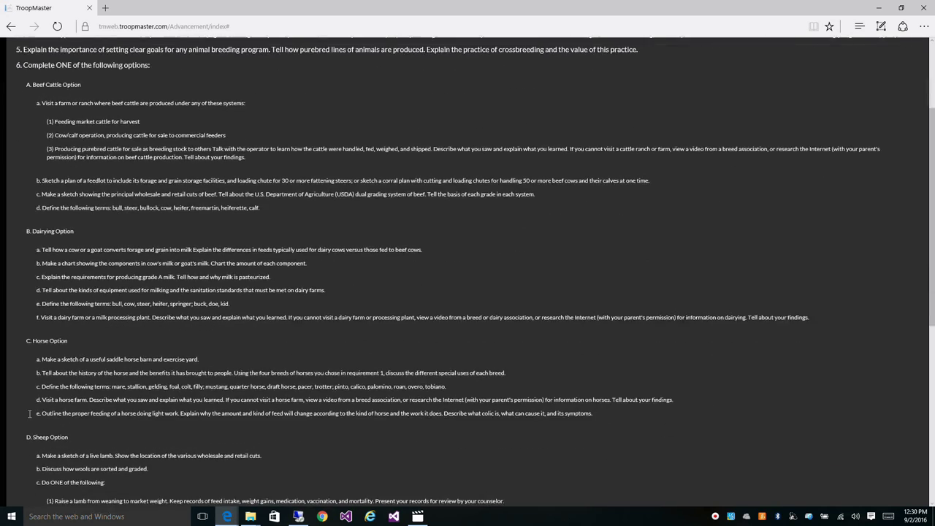
scroll(29, 413, down, 1)
scroll(30, 441, down, 4)
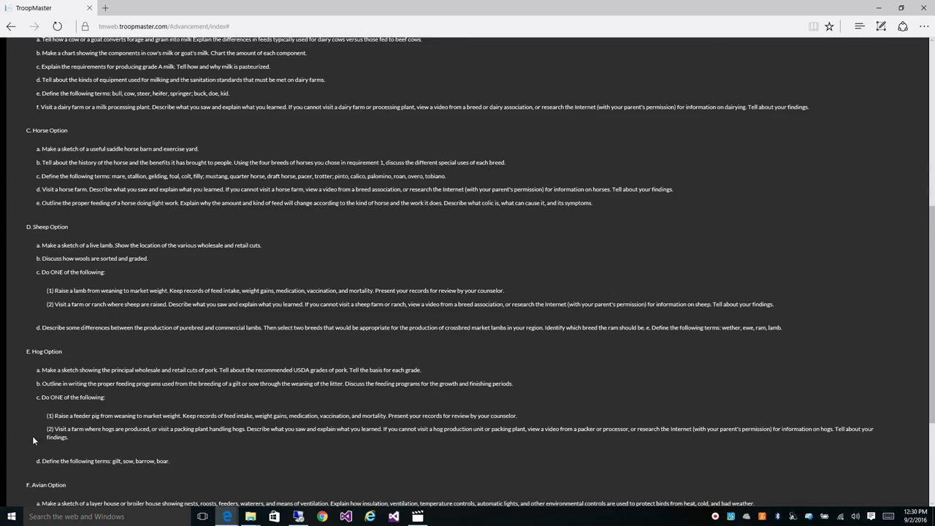
scroll(31, 436, up, 10)
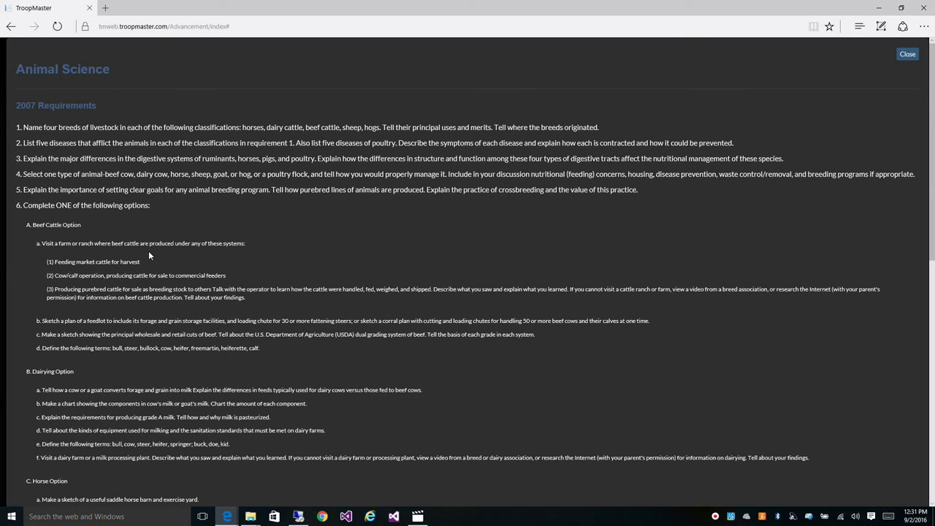
click(909, 54)
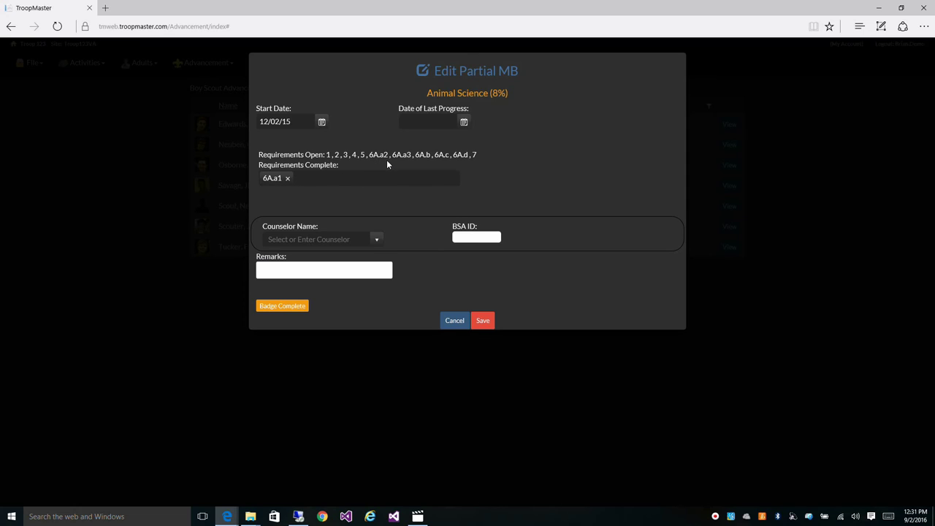
Remove 6A.a1 and 6B.a from Animal Science's completed requirements and save at 0%
click(287, 178)
click(334, 178)
scroll(302, 227, down, 3)
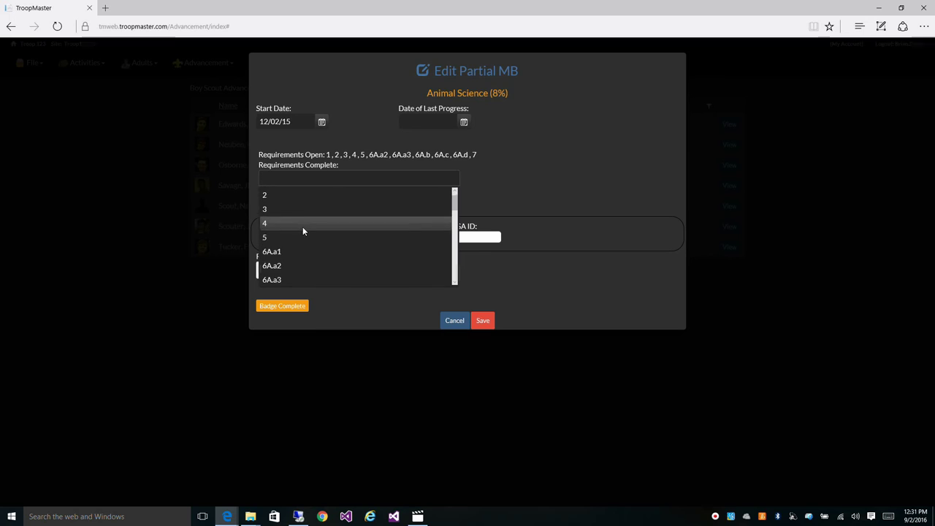
scroll(297, 239, down, 3)
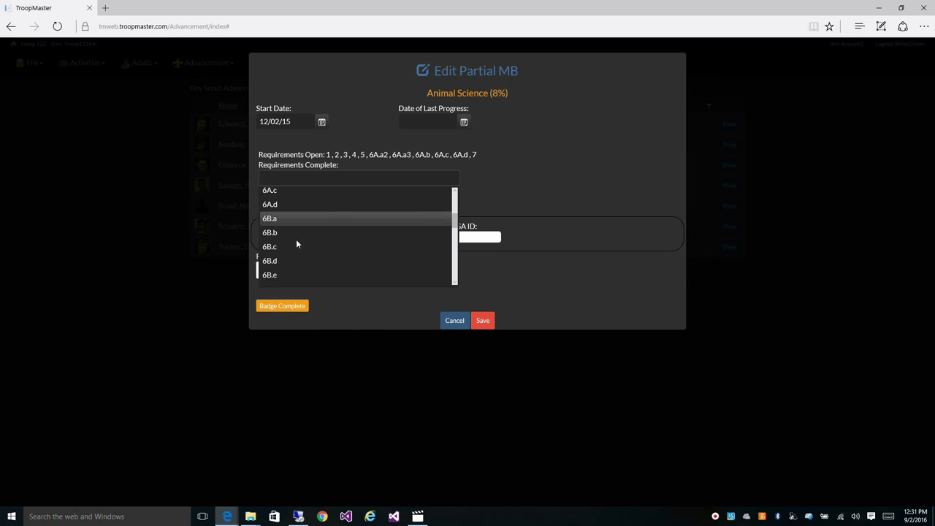
click(284, 221)
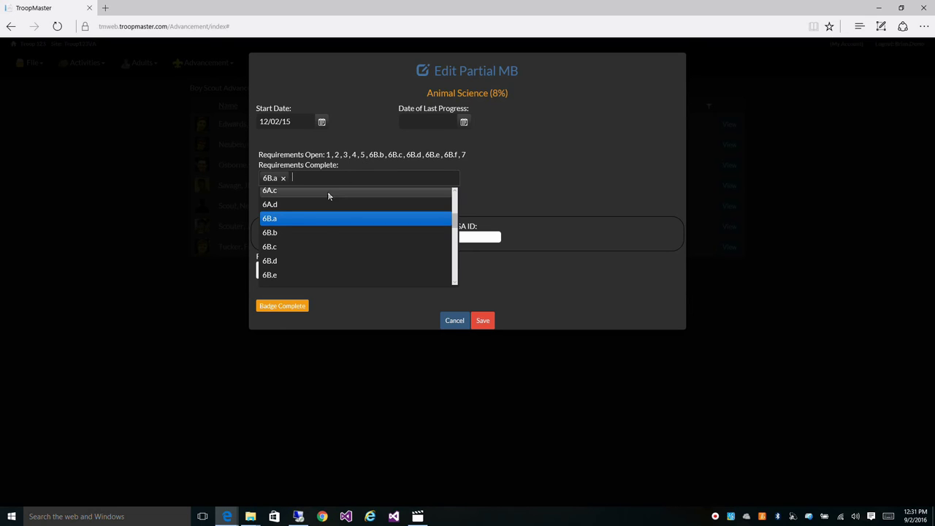
scroll(309, 208, up, 4)
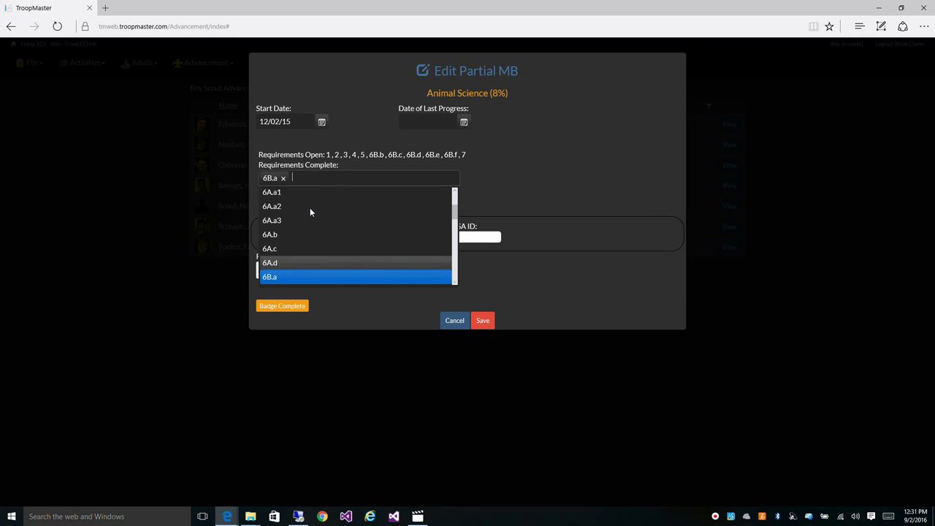
click(283, 179)
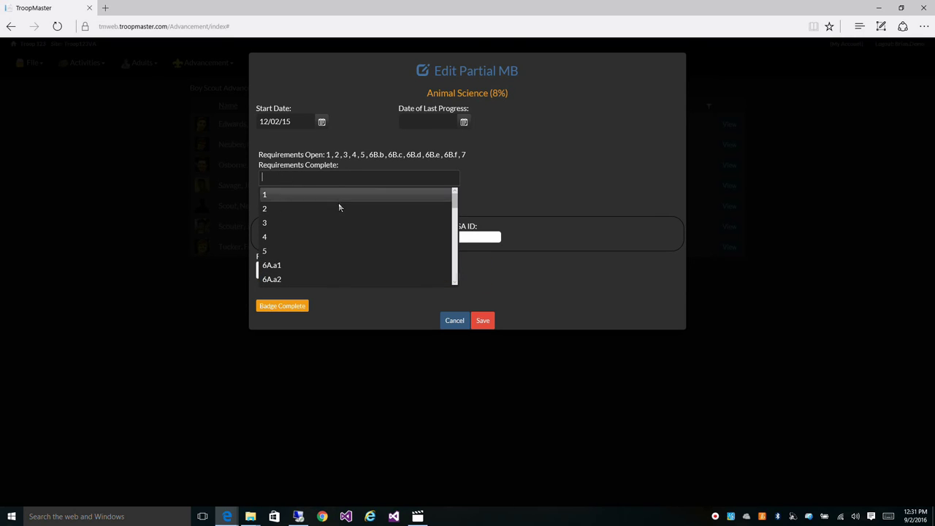
click(483, 322)
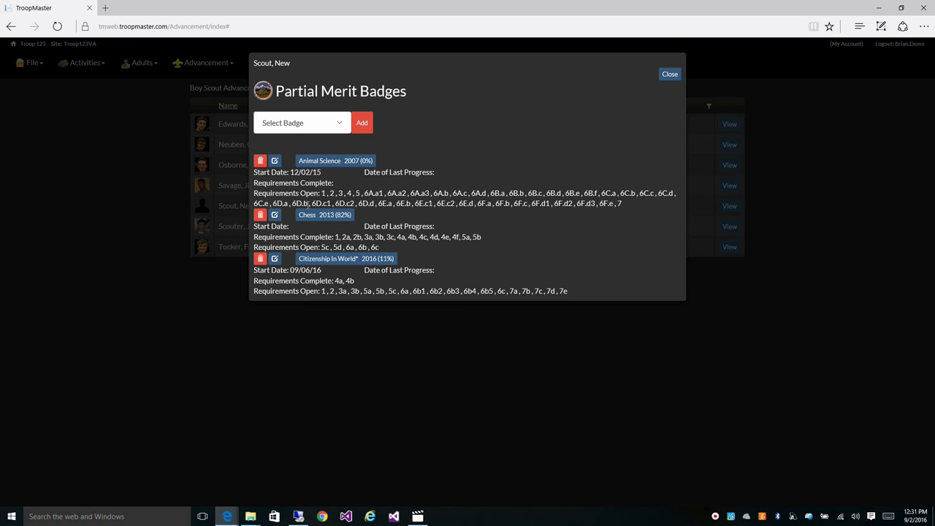
Mark Animal Science requirements 1, 2, 3, 6A.a1 and 6A.a2 complete and save at 41%
click(276, 162)
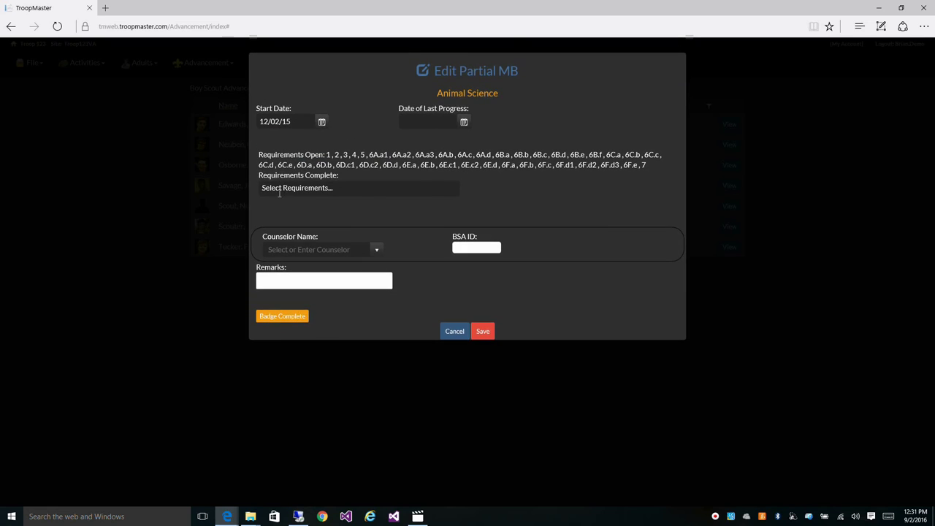
click(336, 188)
click(280, 206)
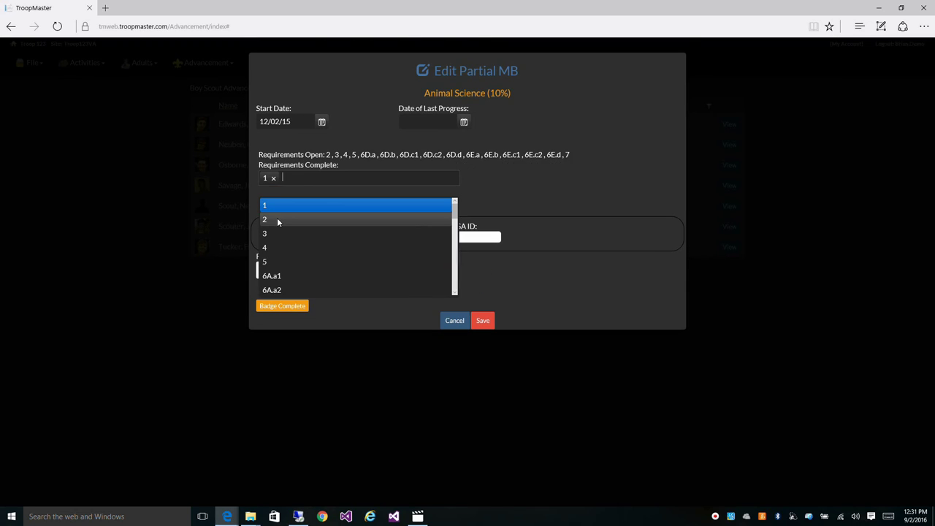
click(277, 212)
click(276, 224)
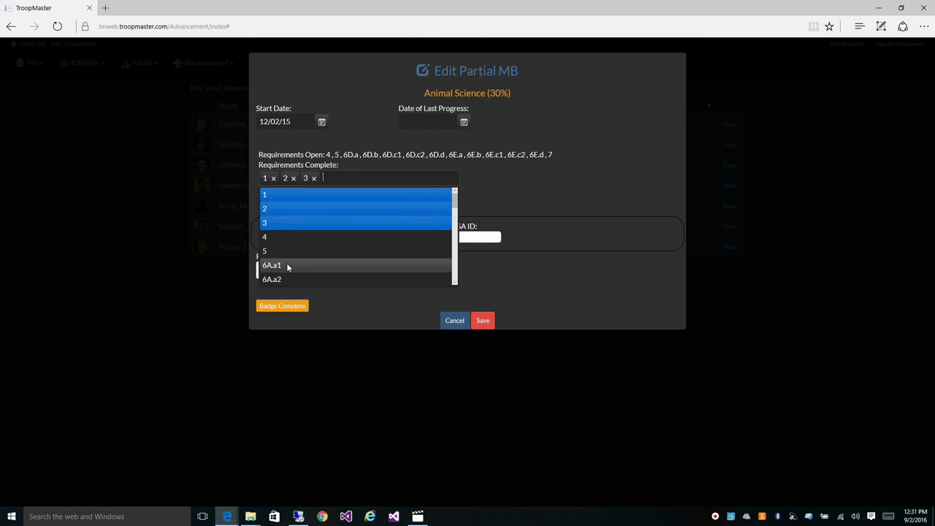
click(287, 265)
click(287, 280)
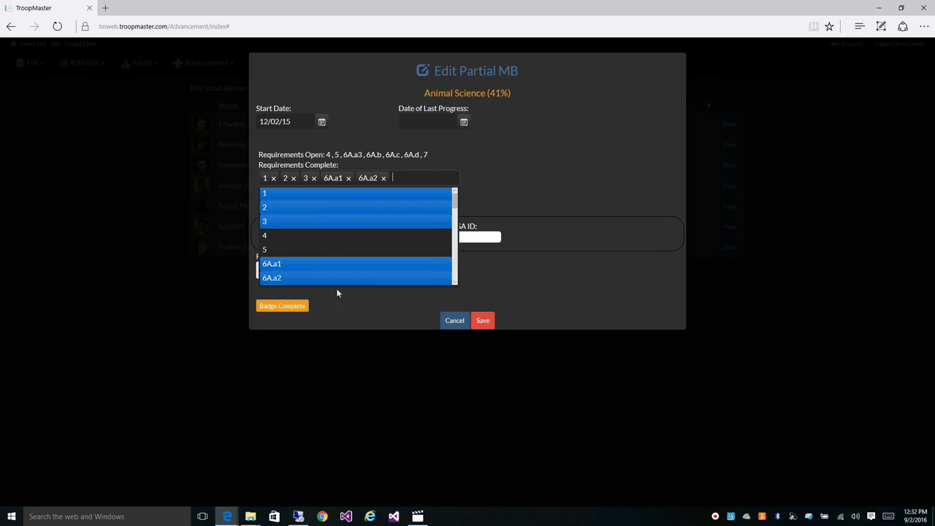
click(484, 323)
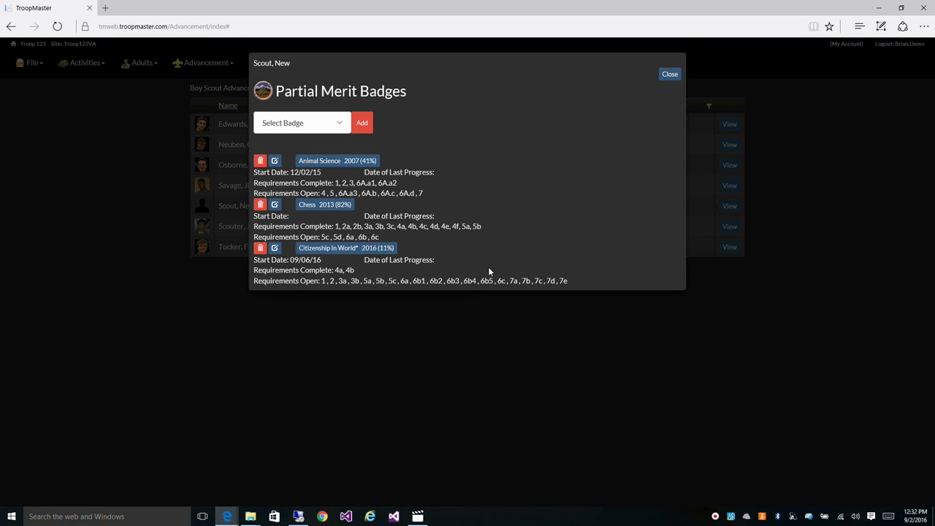
Close the scout's advancement summary
click(664, 75)
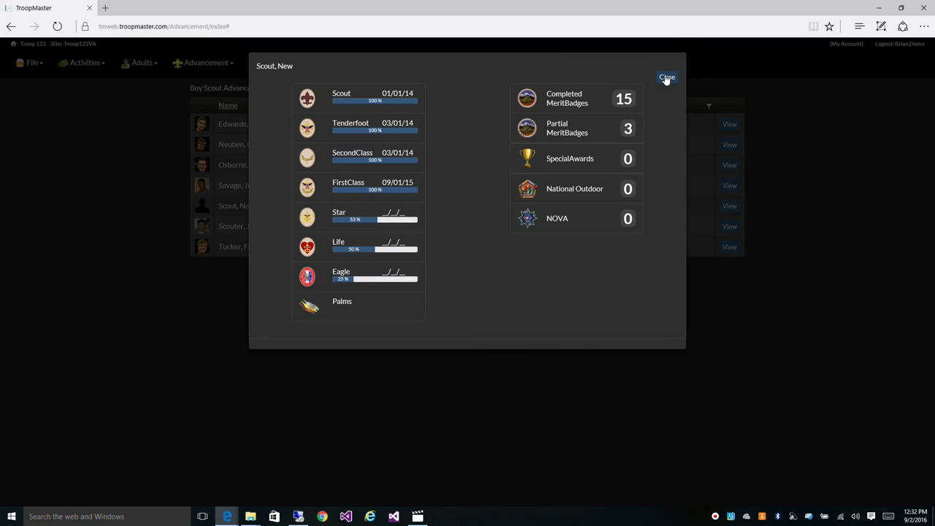
scroll(661, 81, down, 1)
key(Escape)
Open the Partial Merit Badge List report from Reports > Advancement
click(449, 67)
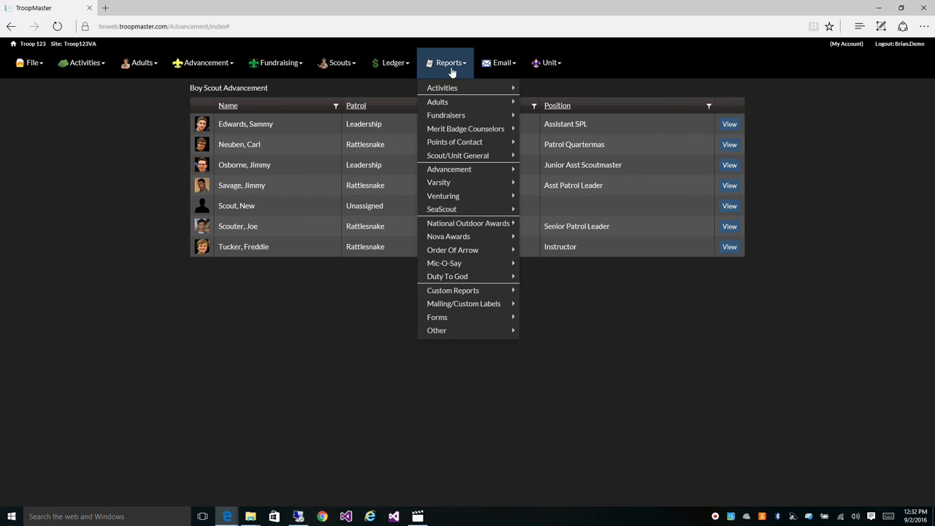
mouse_move(453, 172)
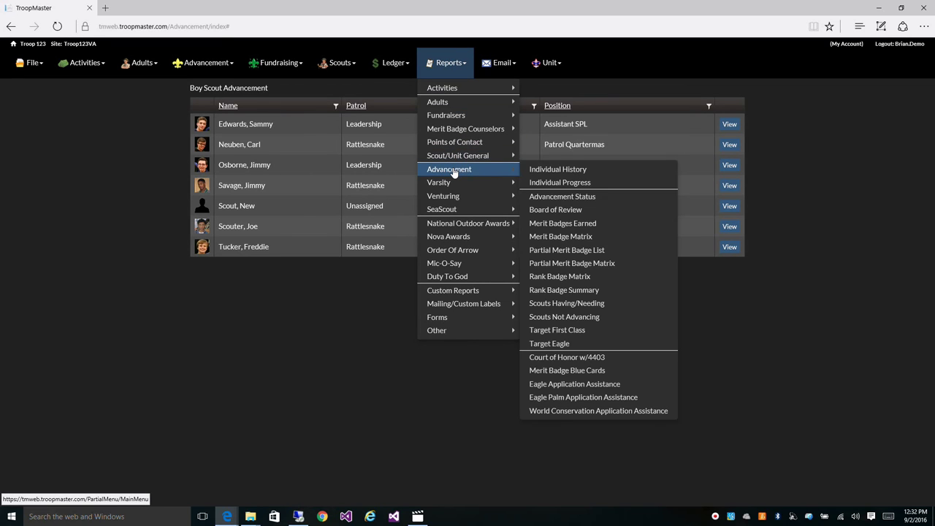
click(571, 255)
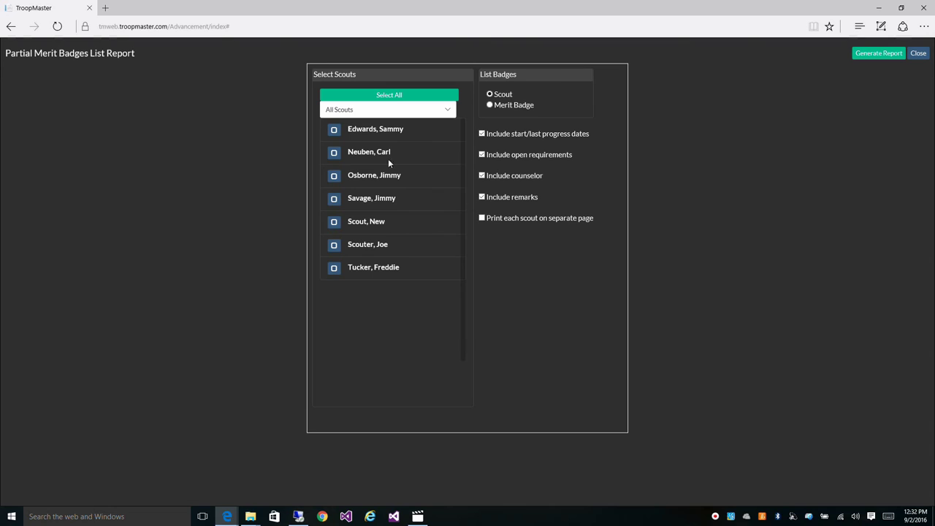
Generate the scout's partial merit badge list report, then reopen their Partial Merit Badges view
click(333, 222)
click(869, 55)
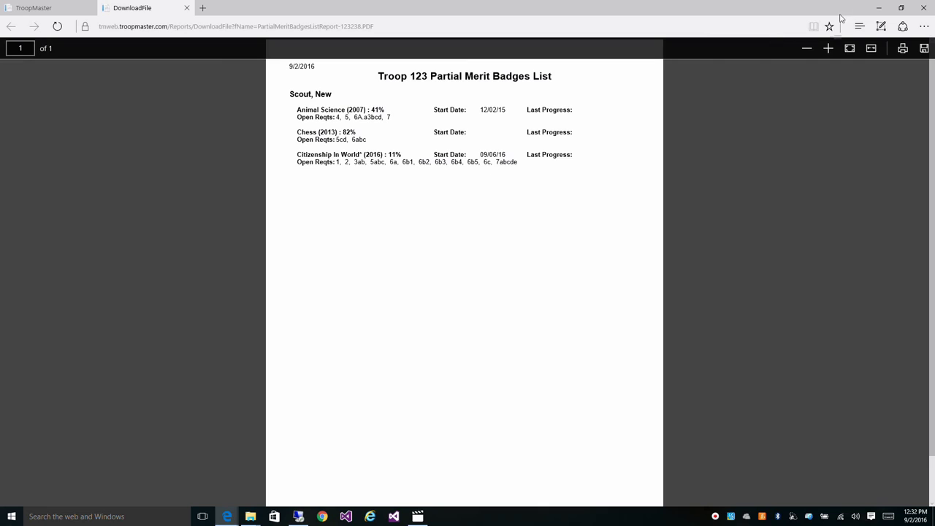
click(187, 8)
click(917, 53)
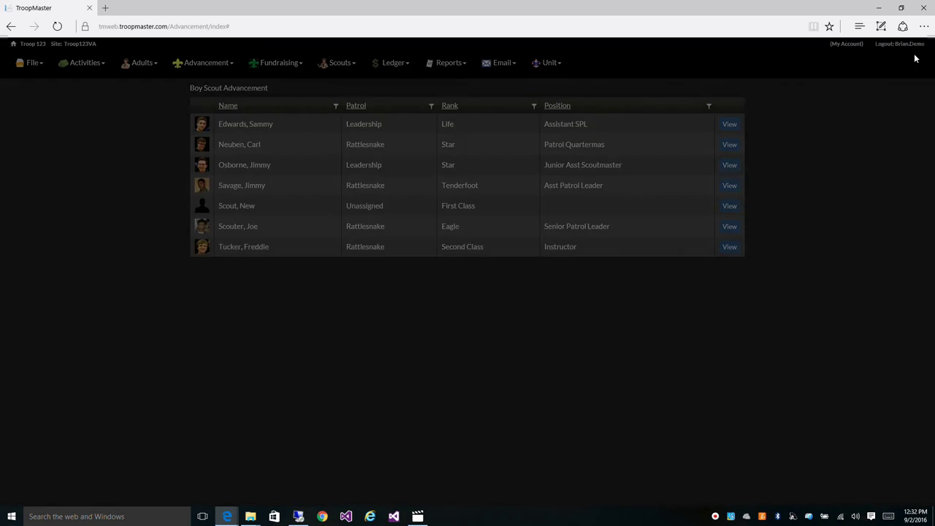
click(730, 208)
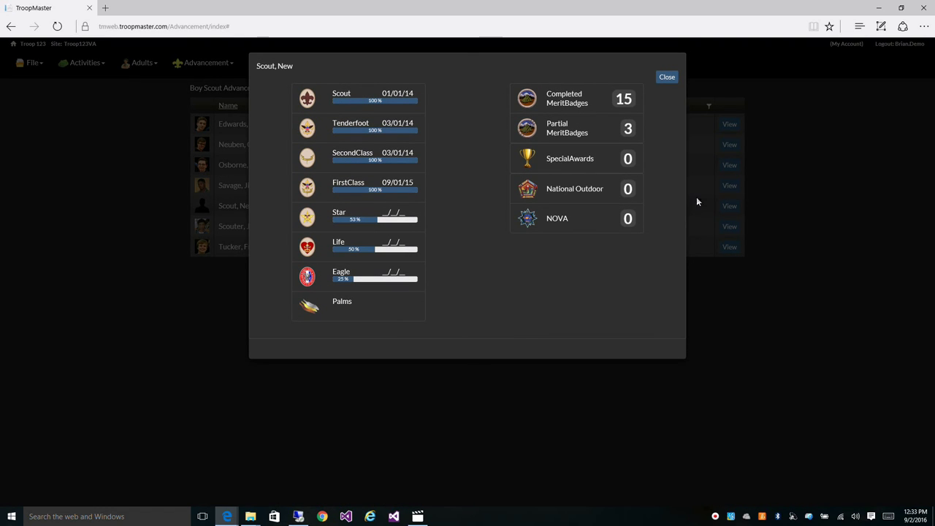
click(597, 127)
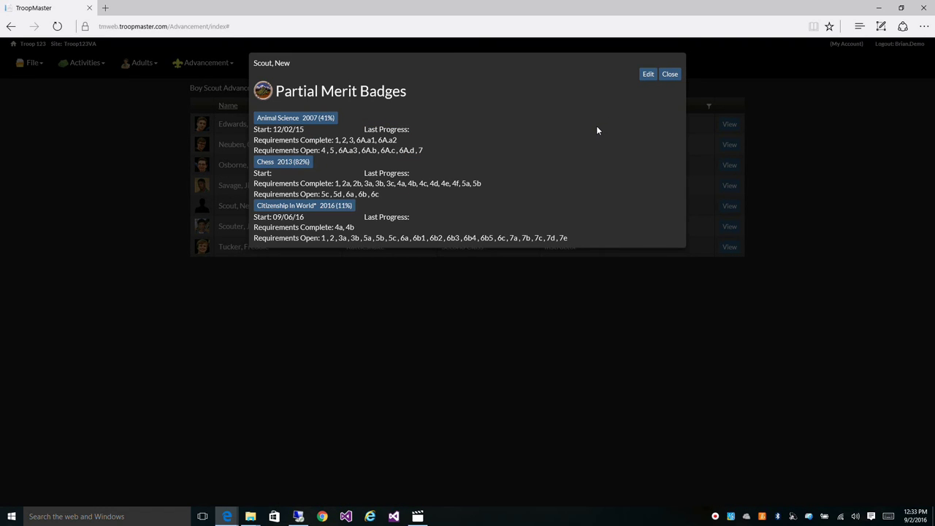
Open the Citizenship In World (11%) partial badge record in Edit Partial MB
click(647, 75)
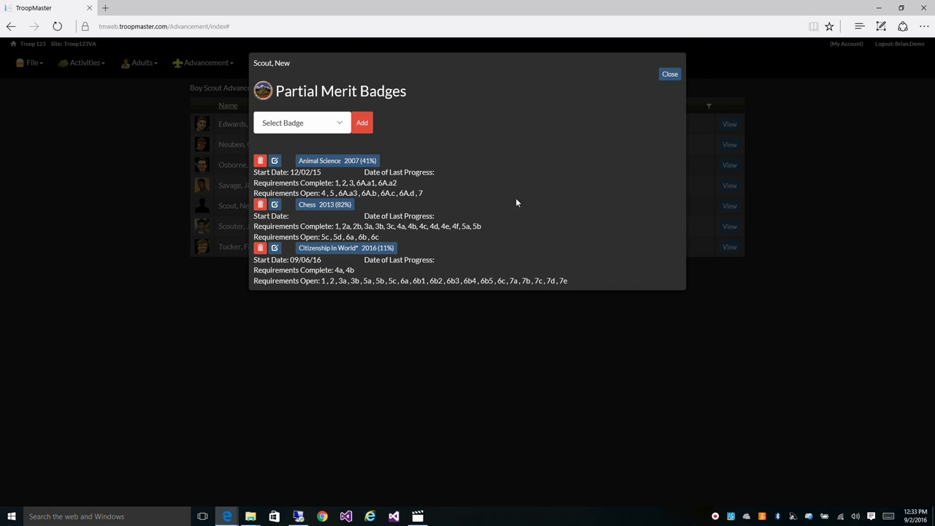
click(275, 249)
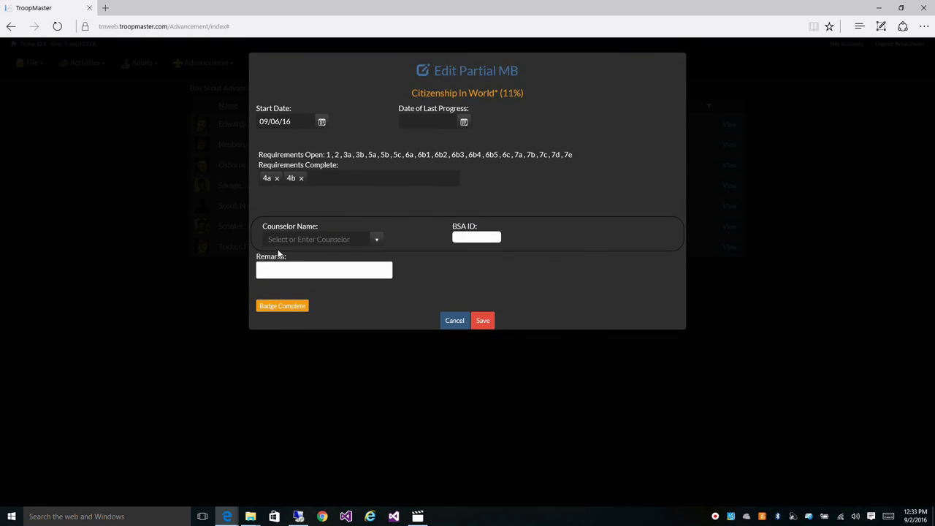
Mark Citizenship In World complete on 09/02/16 with a merit badge counselor assigned
click(290, 308)
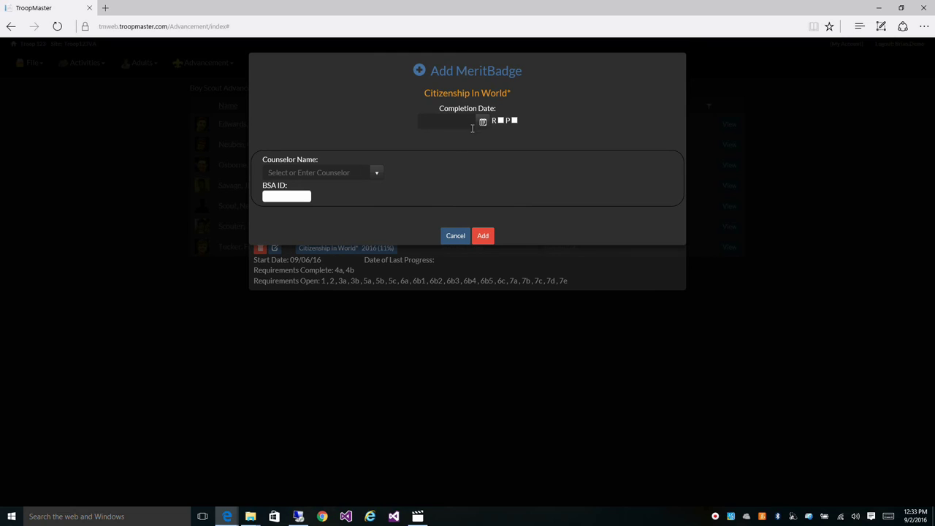
click(483, 122)
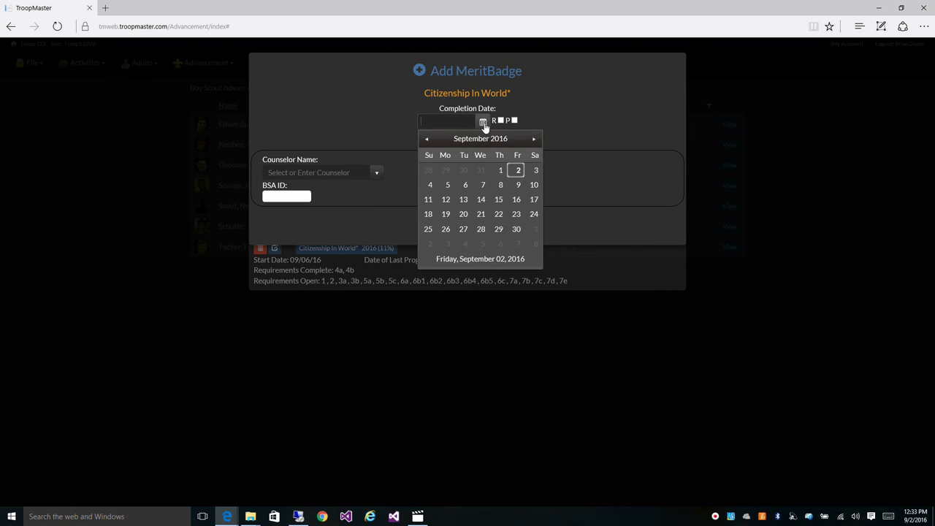
click(517, 170)
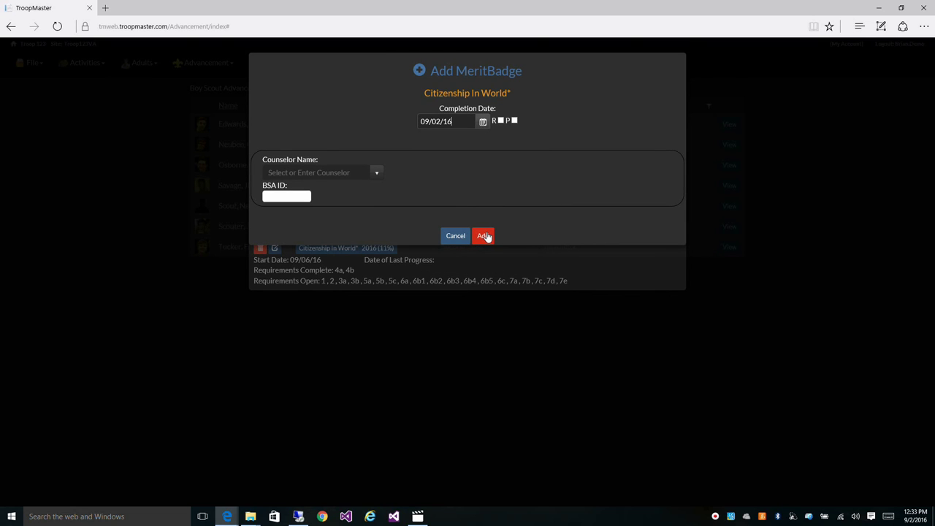
click(379, 176)
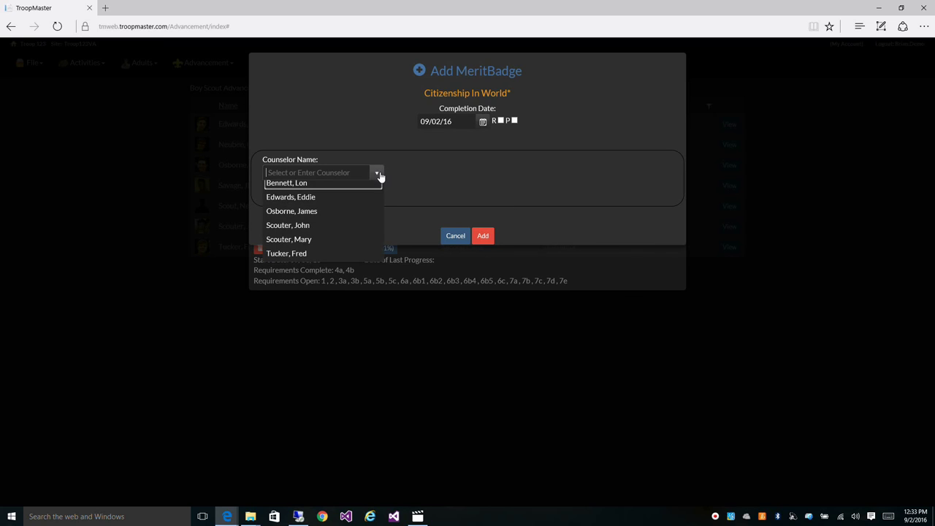
click(327, 215)
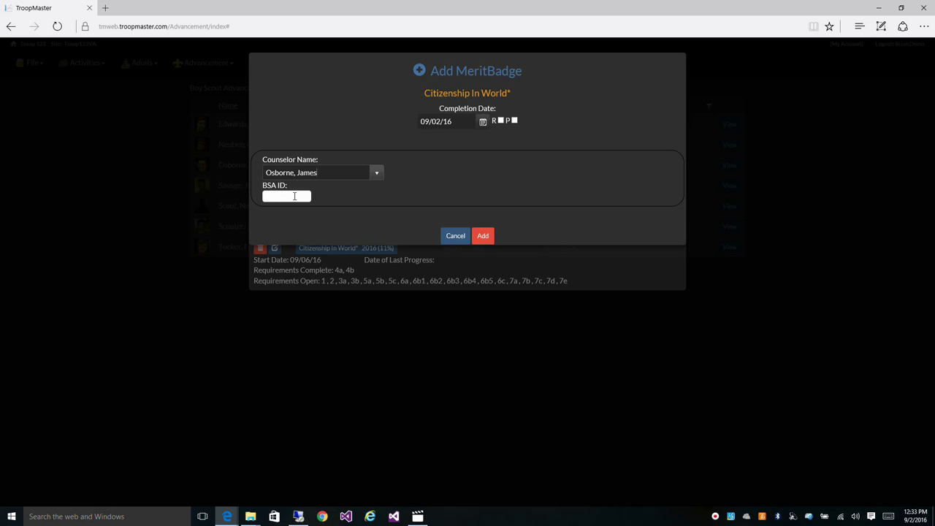
click(483, 236)
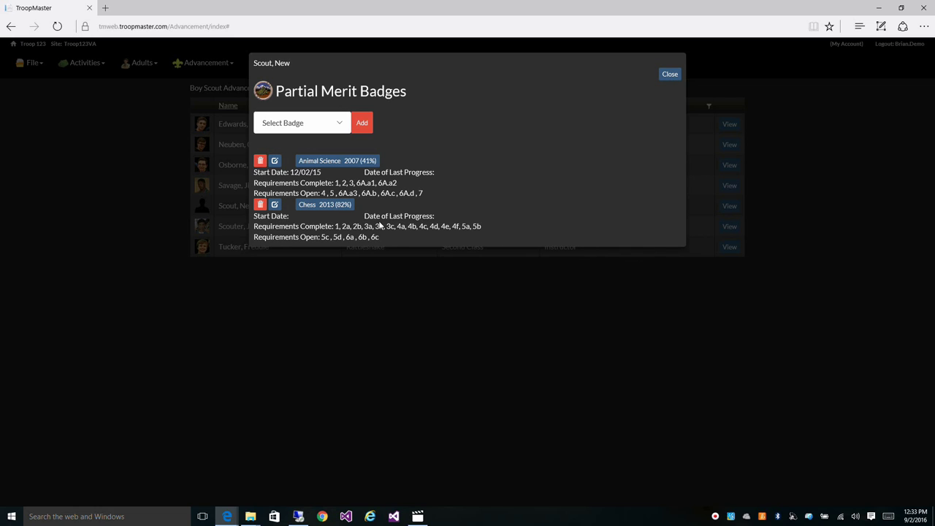
Close Partial Merit Badges to see 18 completed and 2 partial badges on the summary
click(668, 77)
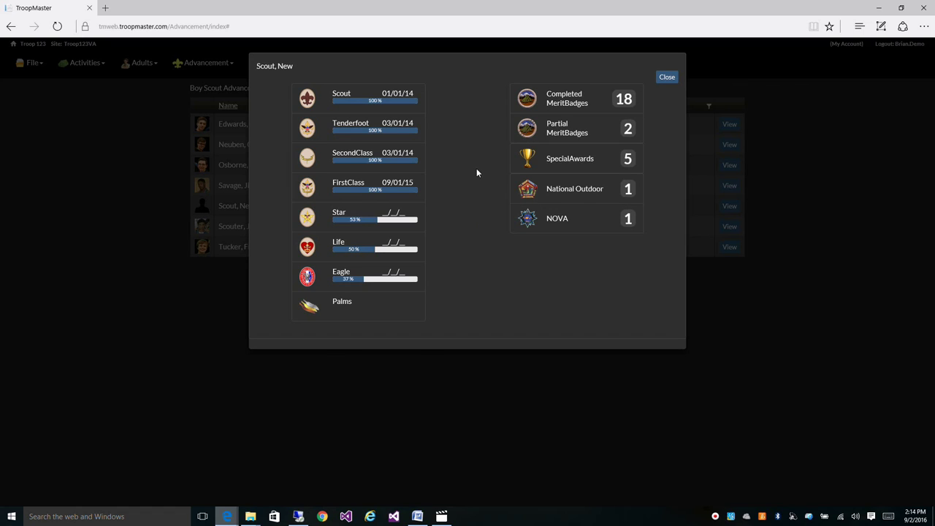
click(555, 164)
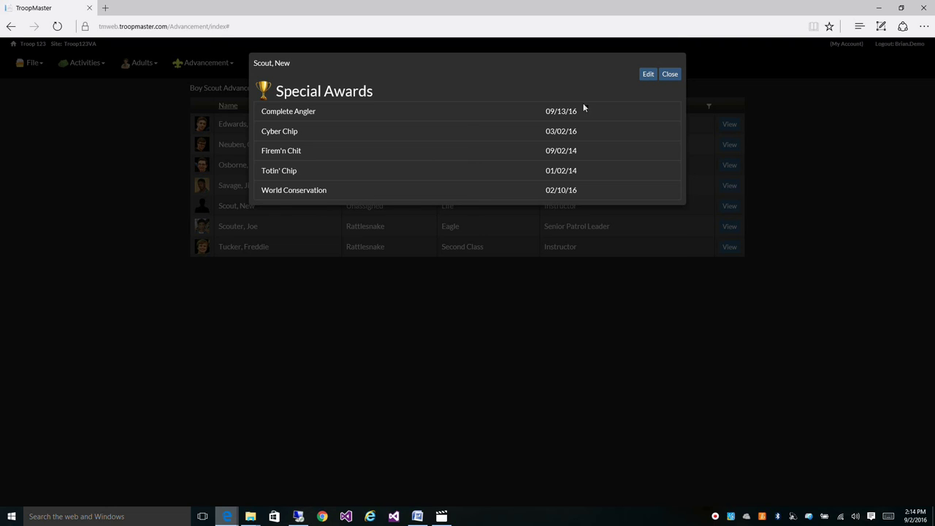
click(648, 75)
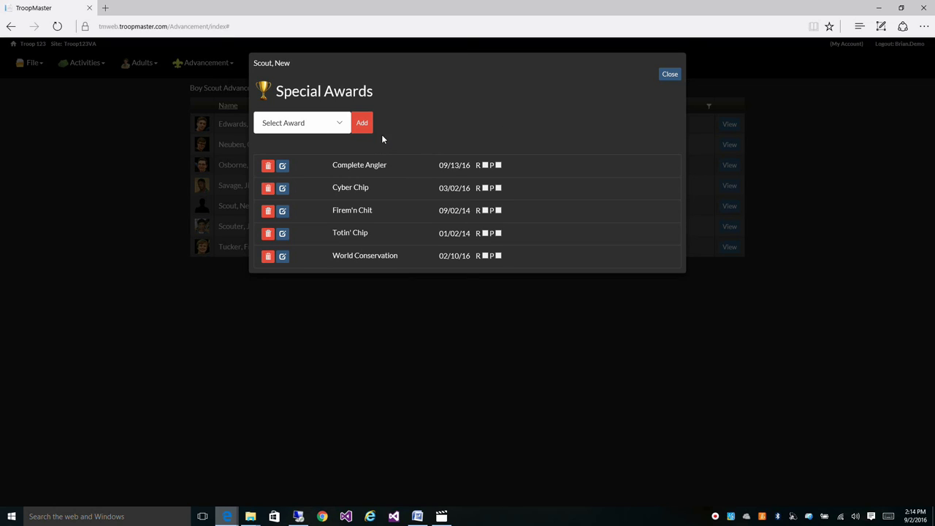
click(337, 128)
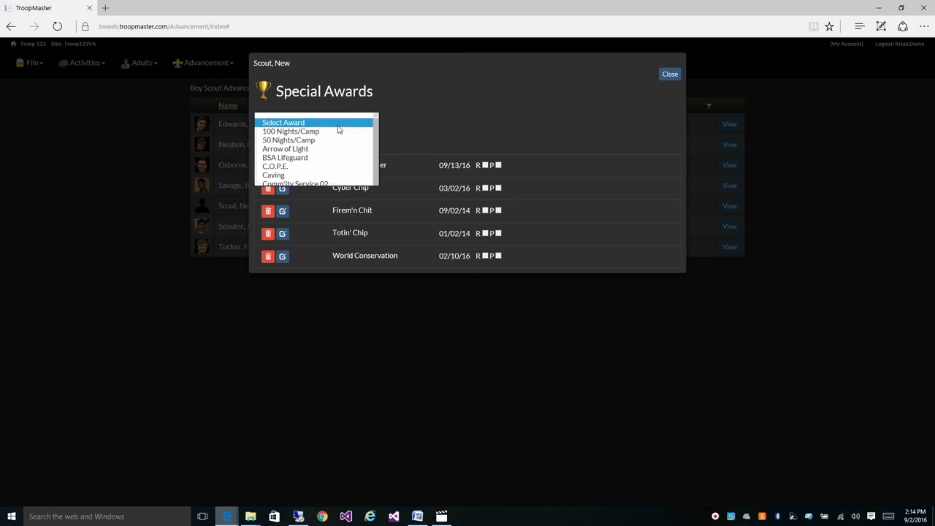
click(417, 126)
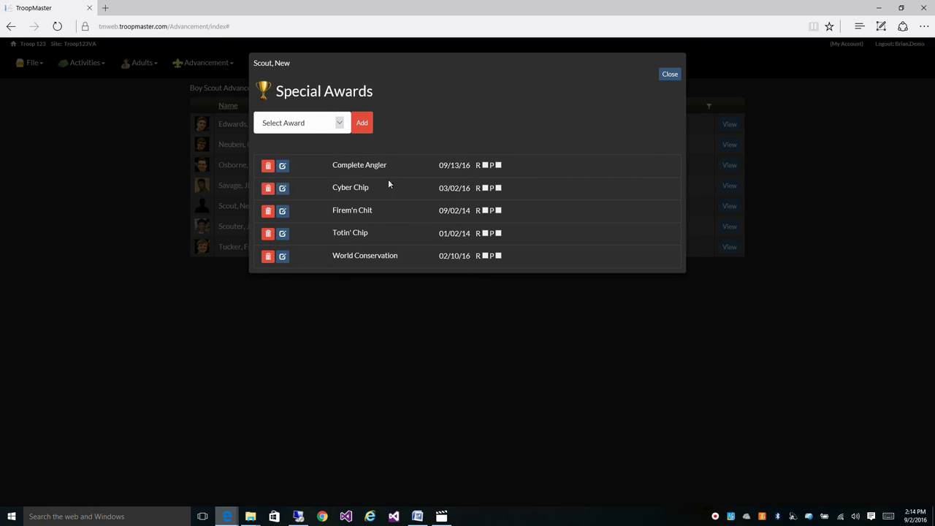
click(675, 76)
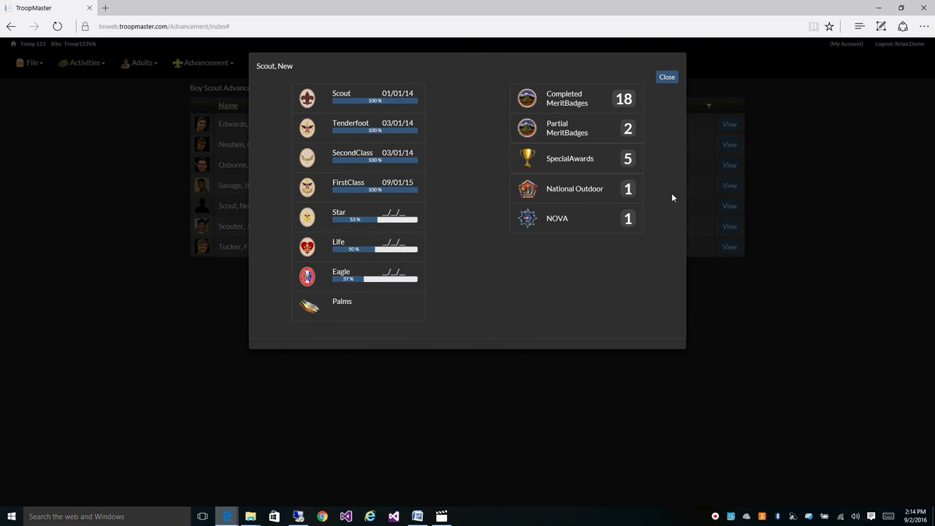
click(548, 192)
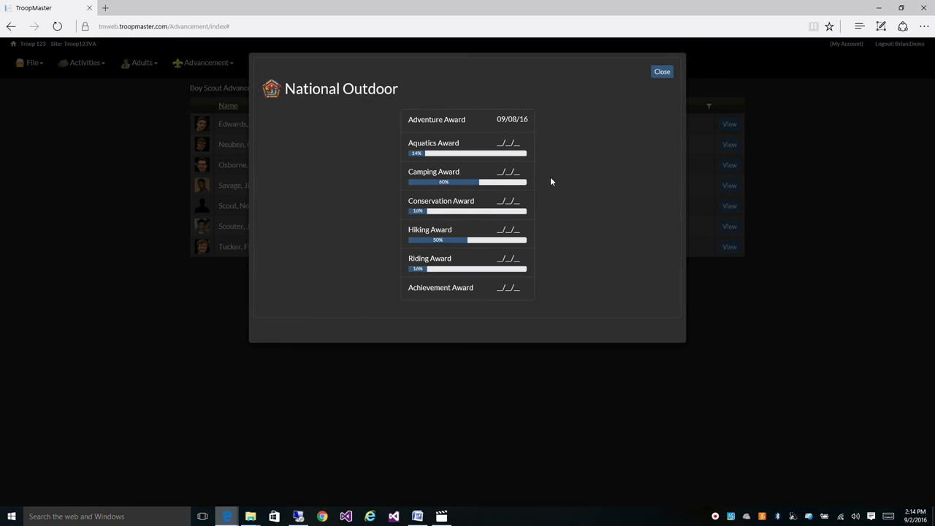
click(475, 176)
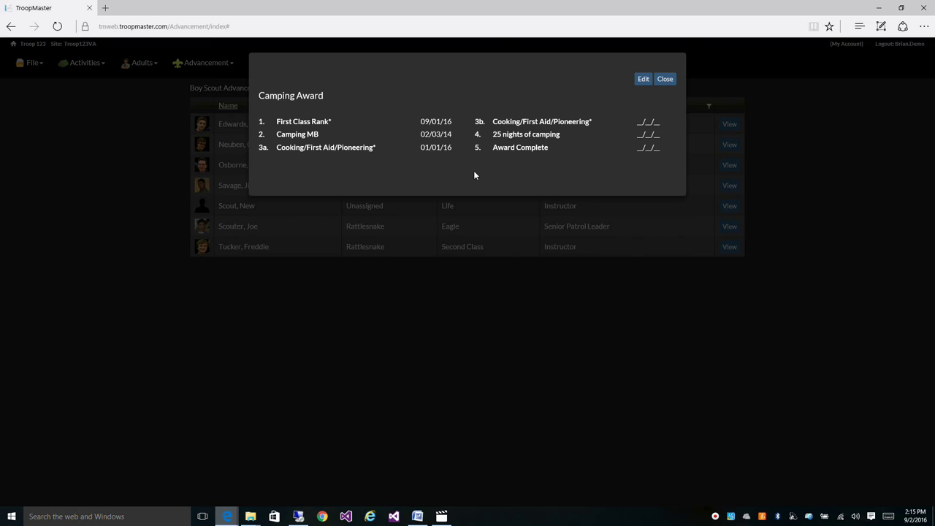
click(645, 81)
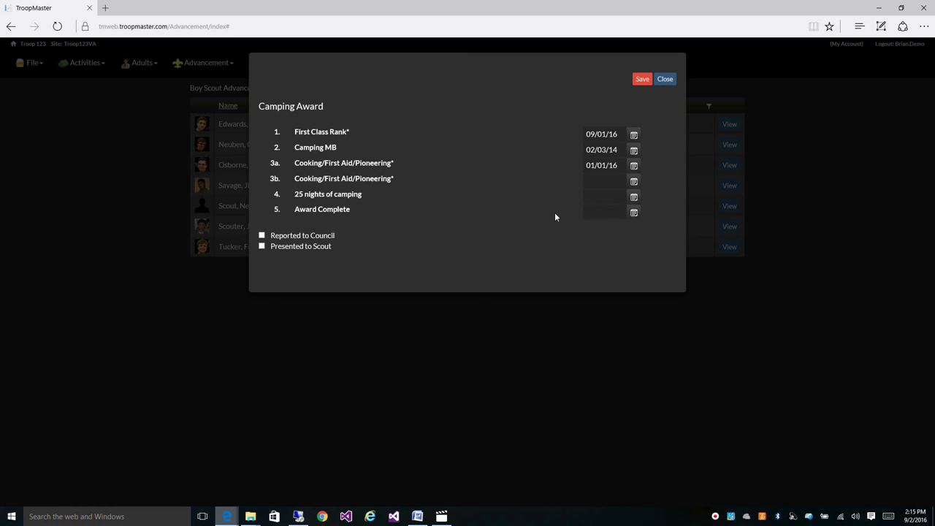
click(614, 211)
click(666, 80)
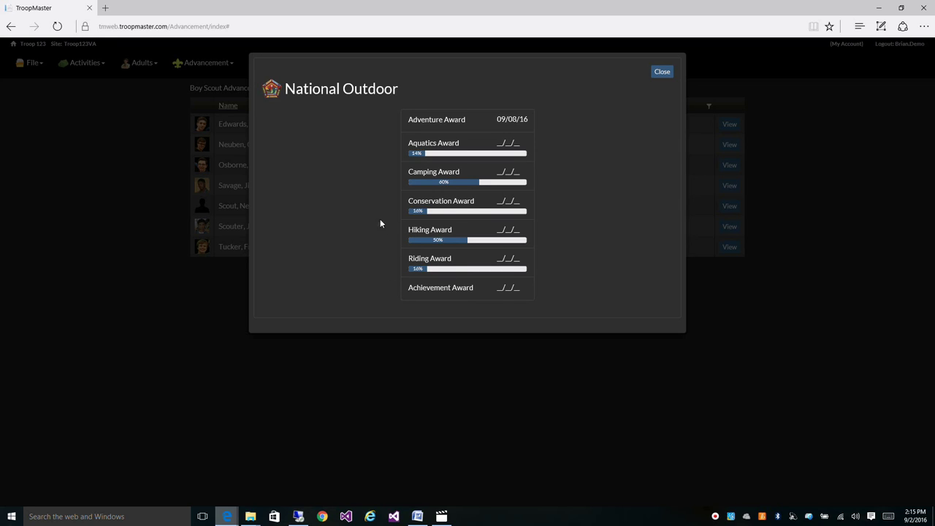
click(662, 76)
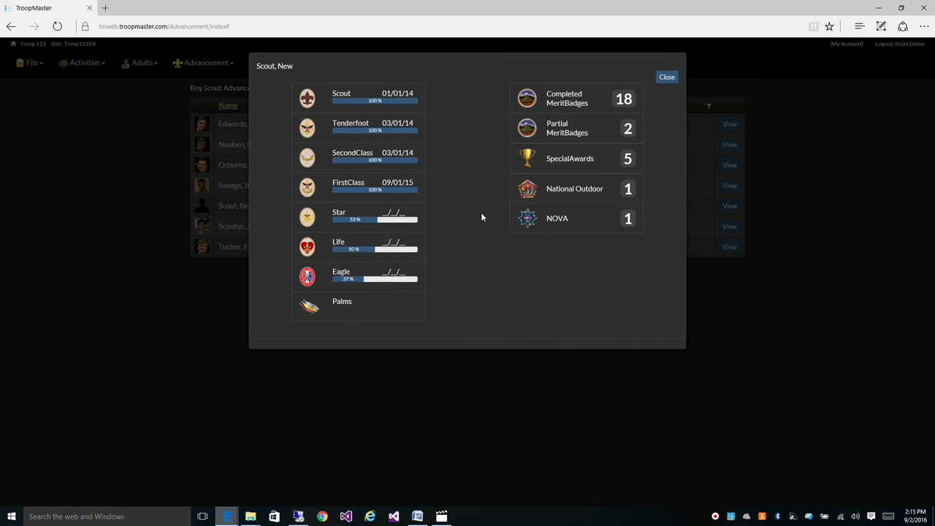
click(573, 223)
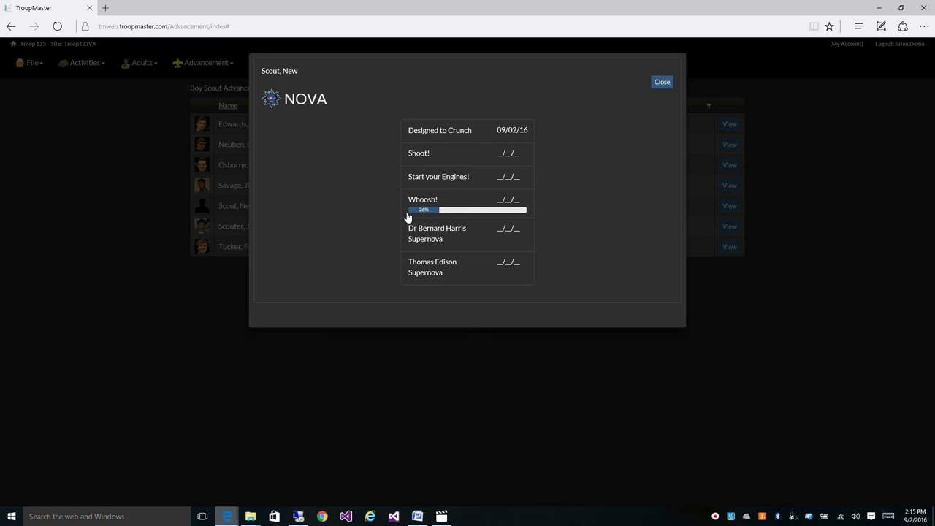
click(465, 204)
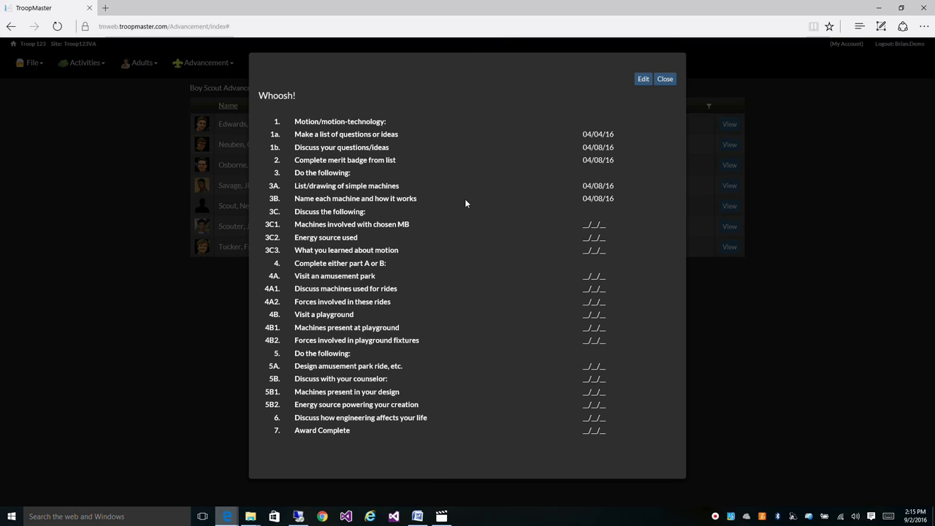
click(643, 80)
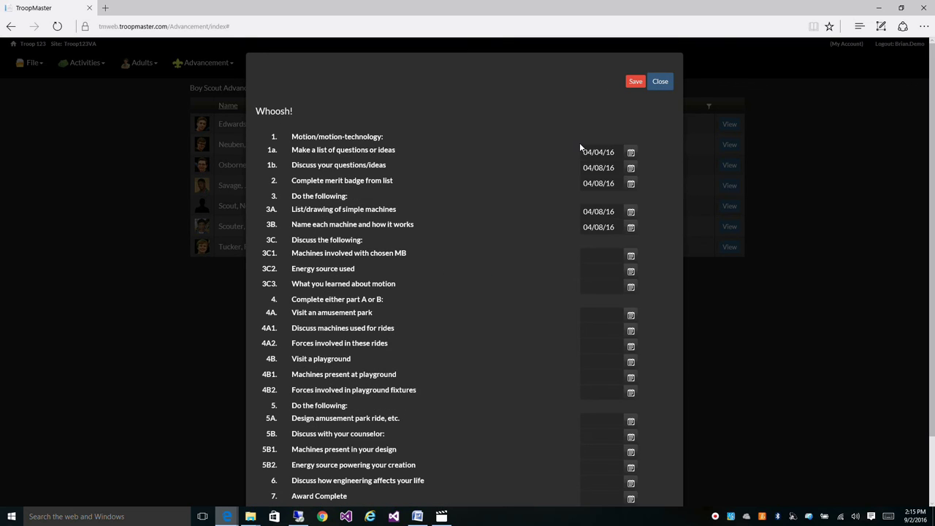
scroll(550, 181, up, 1)
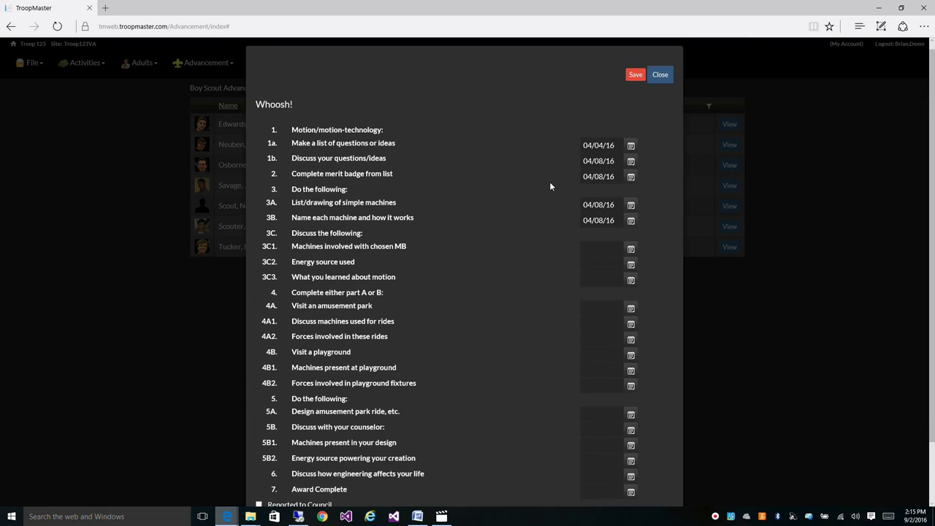
click(661, 78)
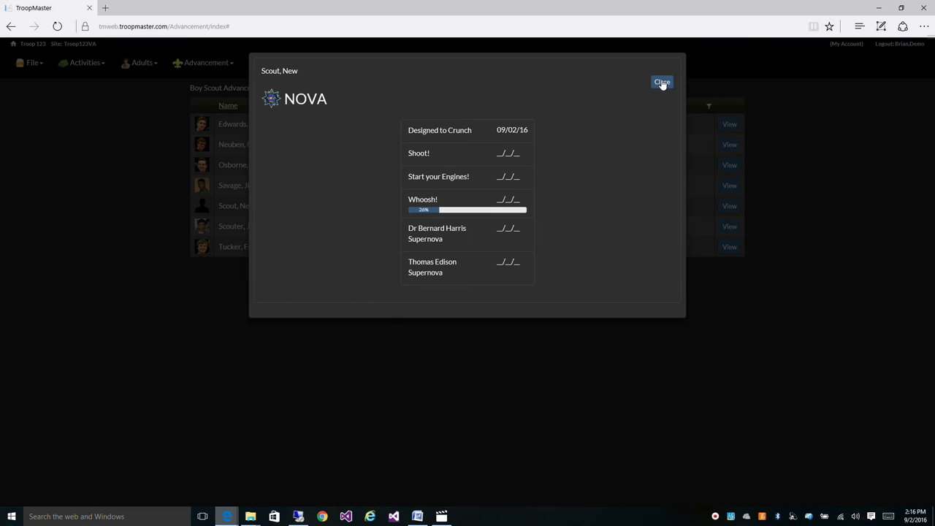
click(662, 83)
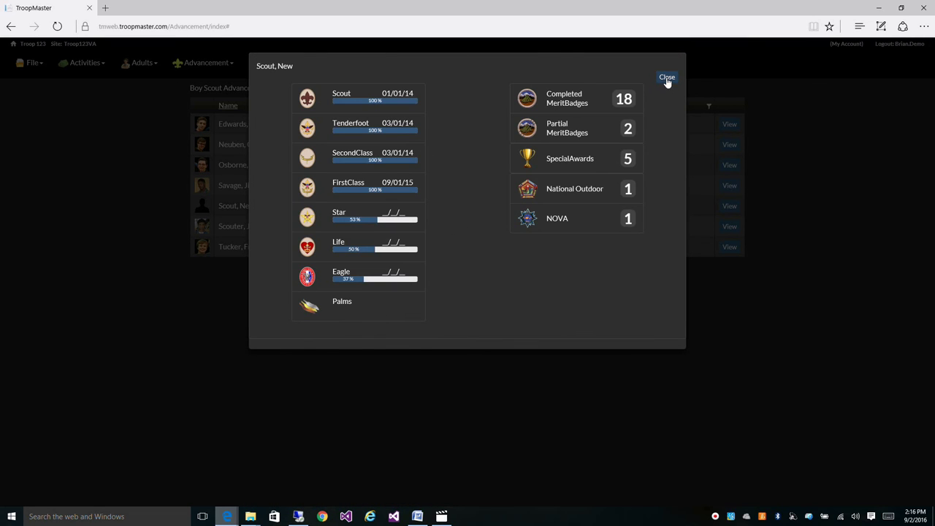